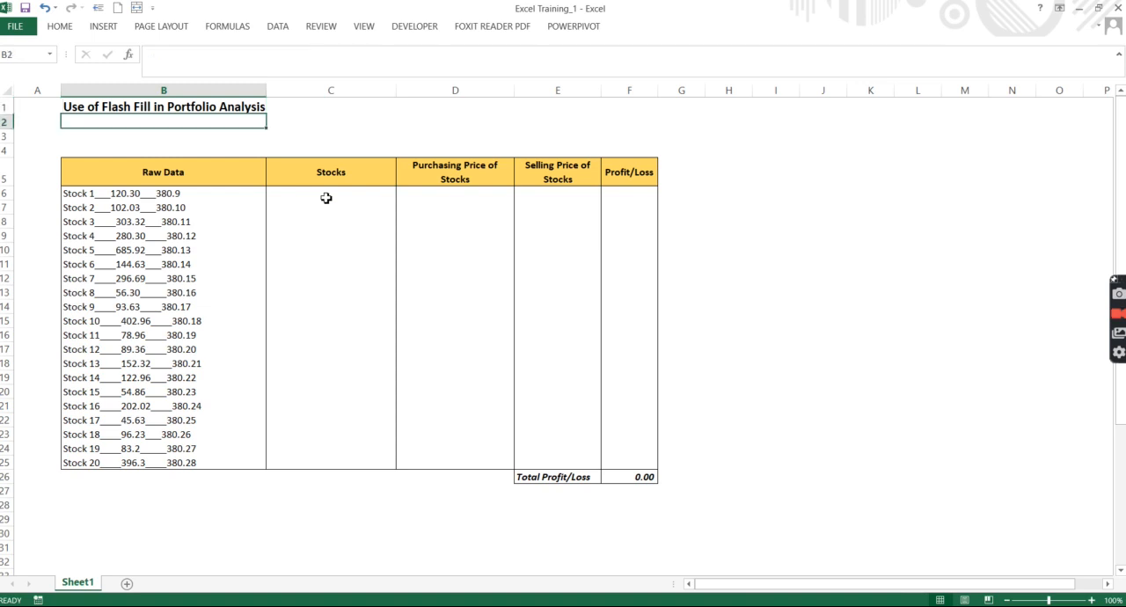
# Step: Examine the raw stock data in column B, from the sheet title down through the first entries, and the adjacent empty columns
pyautogui.press('Up')
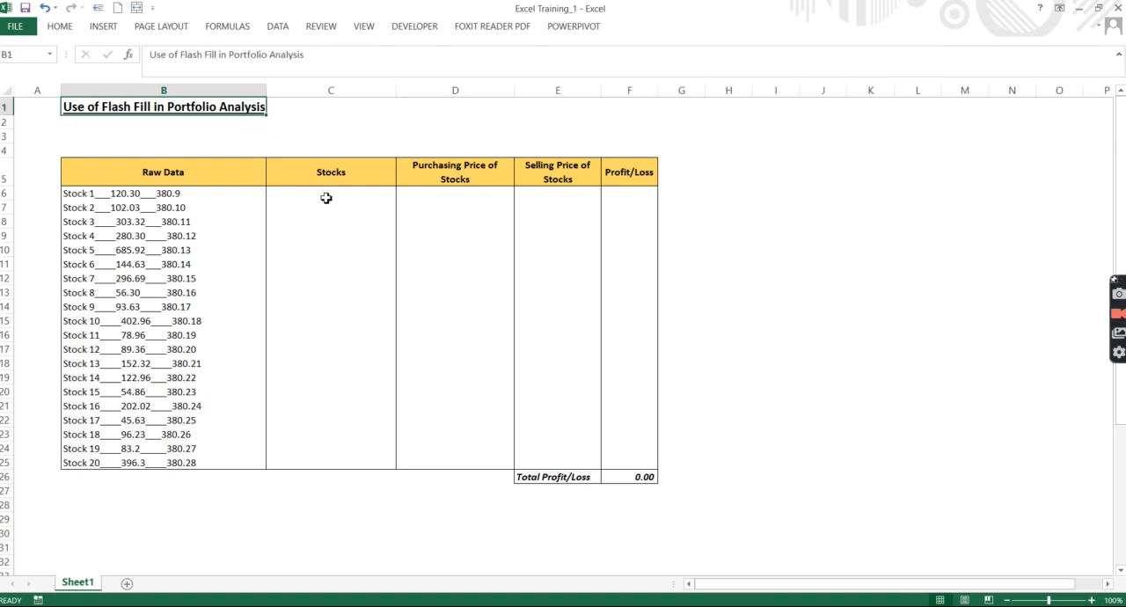
pyautogui.press('Down')
pyautogui.press('Down')
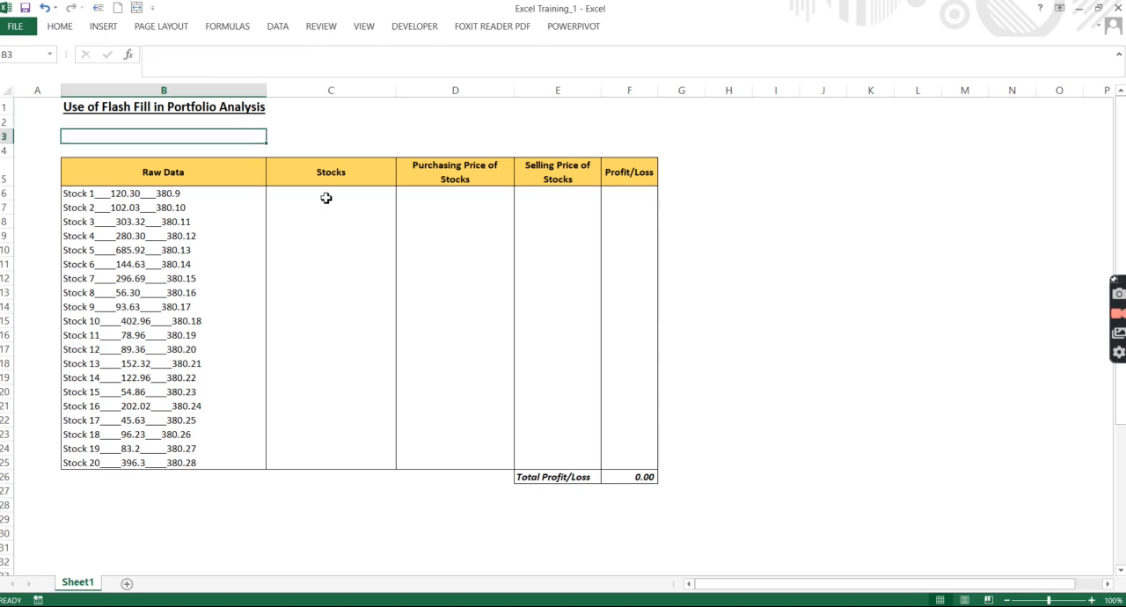
pyautogui.press('Down')
pyautogui.press('Down')
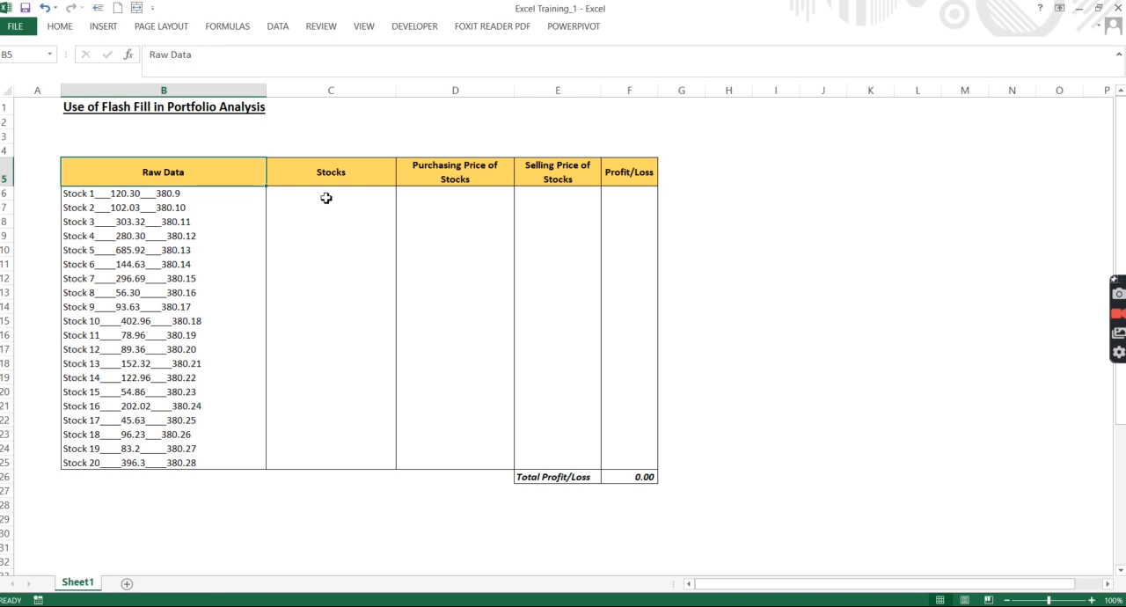
pyautogui.press('Down')
pyautogui.press('Down')
pyautogui.press('Down')
pyautogui.press('Down')
pyautogui.press('Down')
pyautogui.press('Down')
pyautogui.press('Down')
pyautogui.press('Down')
pyautogui.press('Down')
pyautogui.press('Down')
pyautogui.press('Down')
pyautogui.press('Down')
pyautogui.press('Down')
pyautogui.press('Up')
pyautogui.press('Up')
pyautogui.press('Up')
pyautogui.press('Up')
pyautogui.press('Up')
pyautogui.press('Up')
pyautogui.press('Up')
pyautogui.press('Up')
pyautogui.press('Up')
pyautogui.press('Up')
pyautogui.press('Up')
pyautogui.press('Up')
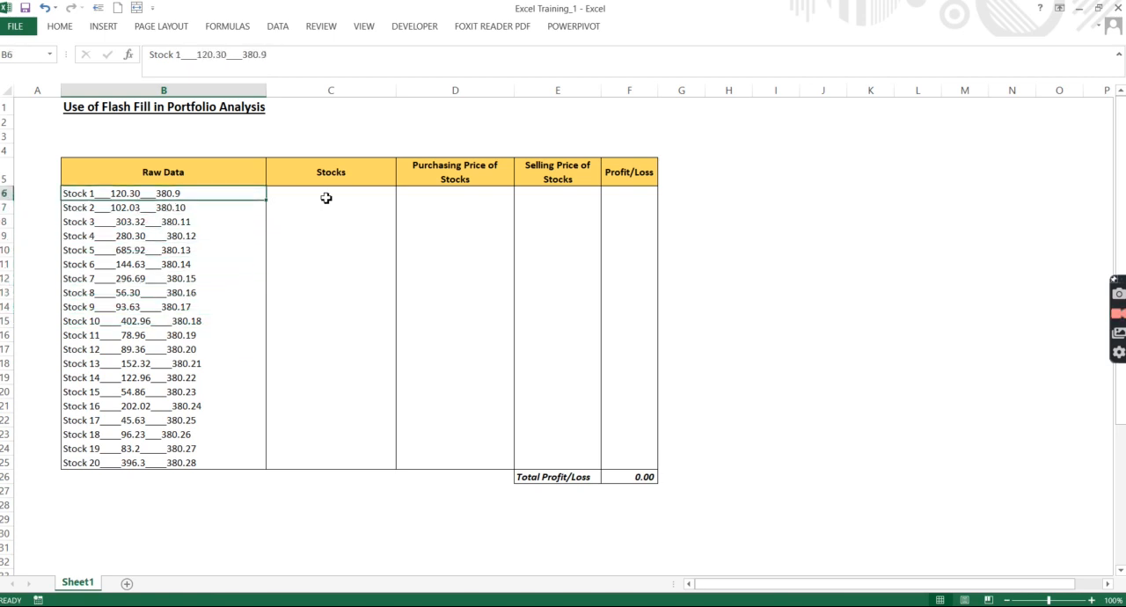
pyautogui.press('Down')
pyautogui.press('Down')
pyautogui.press('Down')
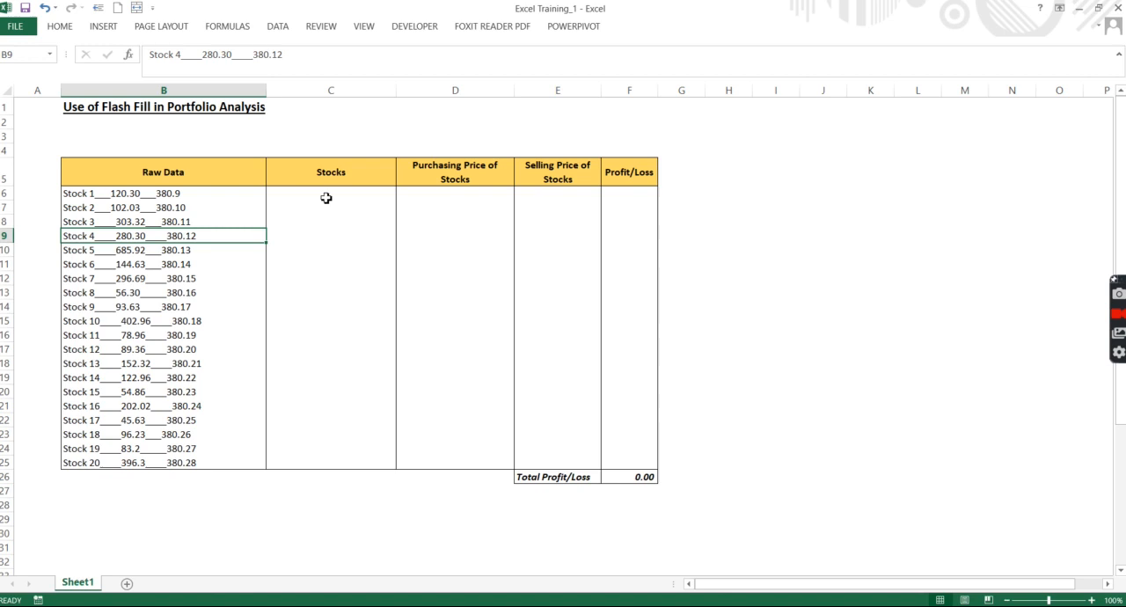
pyautogui.press('Up')
pyautogui.press('Up')
pyautogui.press('Up')
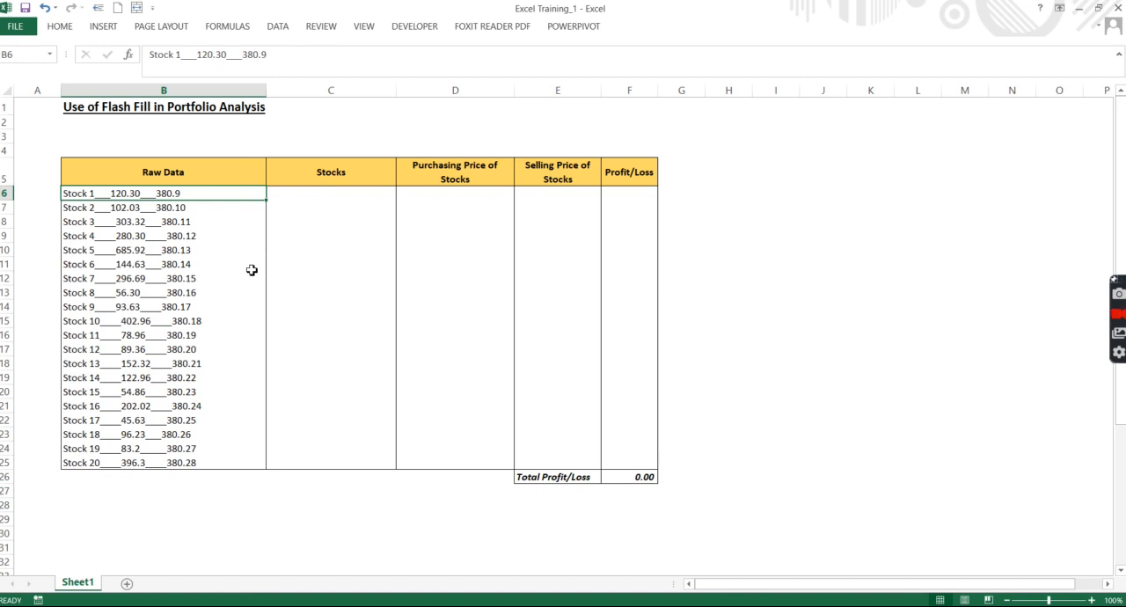
pyautogui.press('Right')
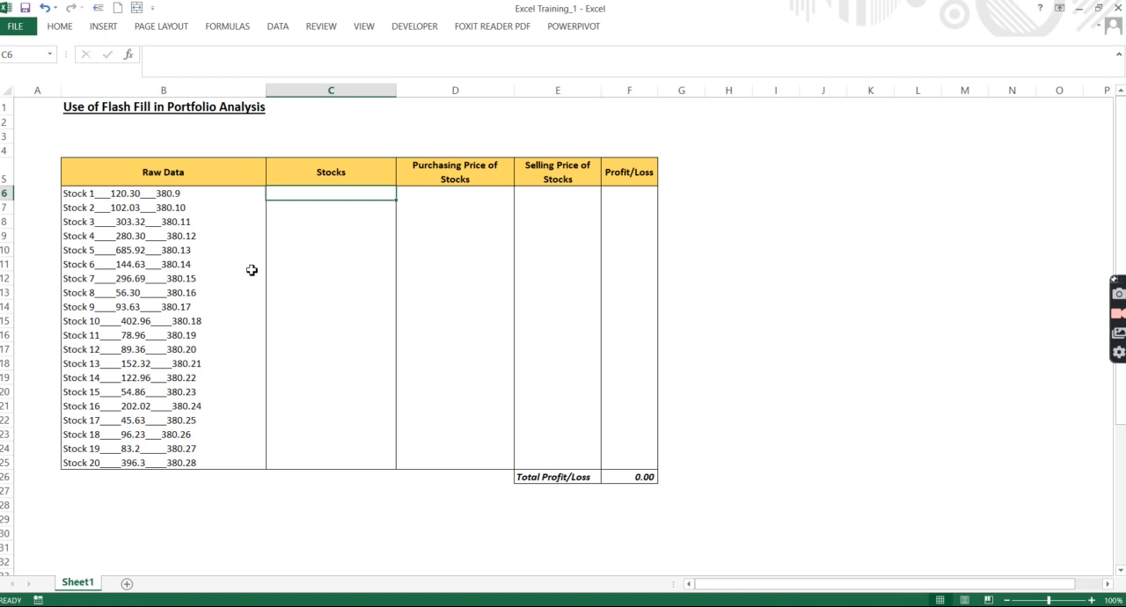
pyautogui.press('Left')
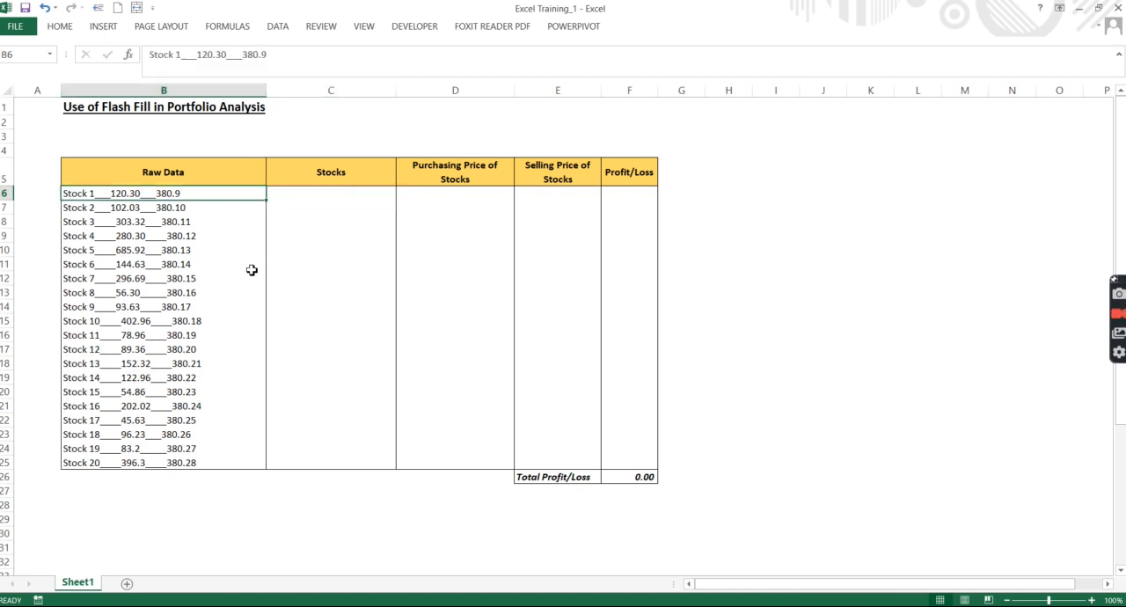
pyautogui.press('Right')
pyautogui.press('Right')
pyautogui.press('Left')
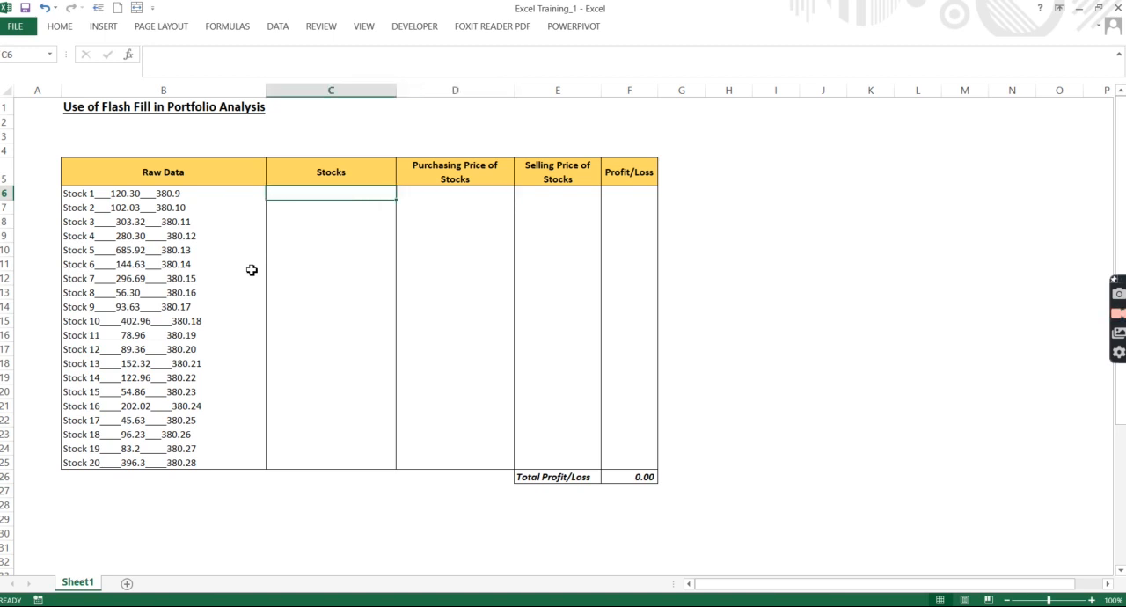
pyautogui.press('Left')
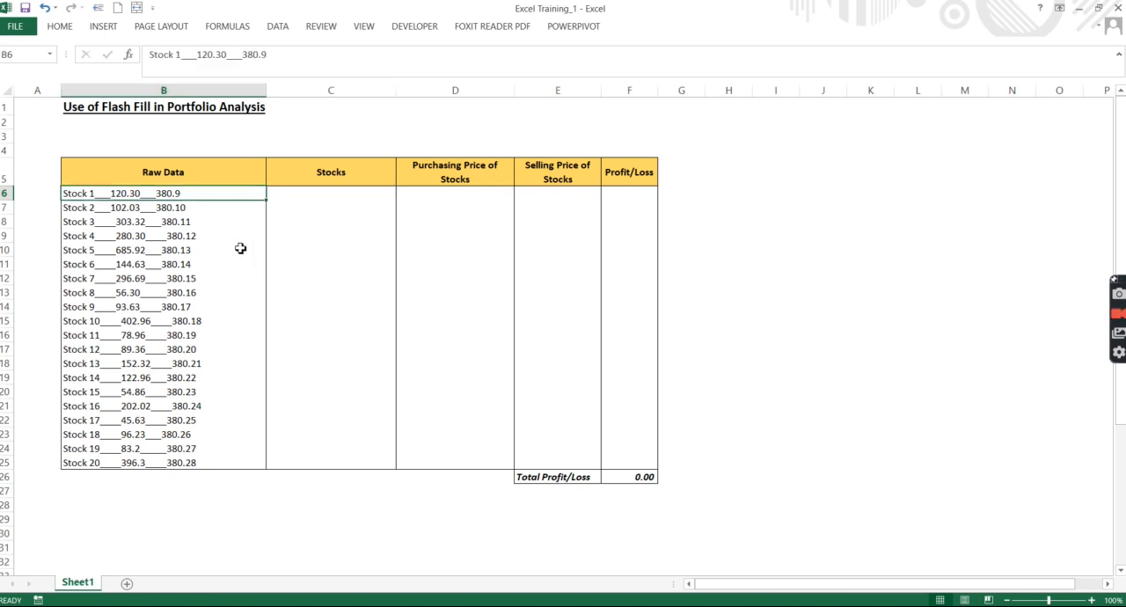
# Step: Copy "Stock 1" from the raw data in B6 into C6 and Flash Fill the rest of the Stocks column
pyautogui.doubleClick(206, 196)
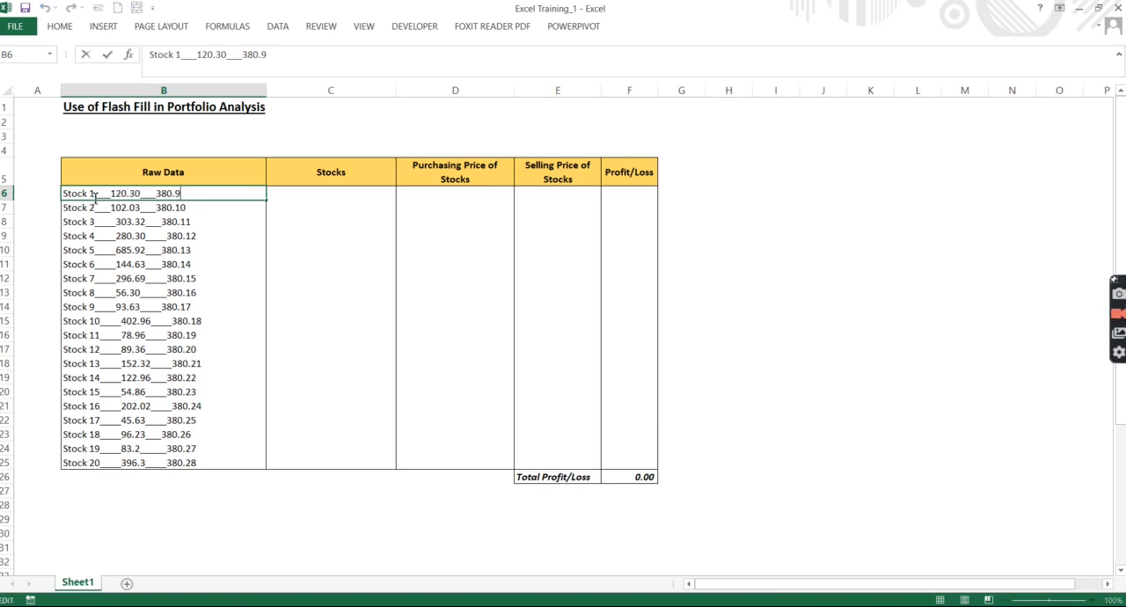
pyautogui.moveTo(94, 198); pyautogui.dragTo(41, 198)
pyautogui.hotkey('ctrl', 'c')
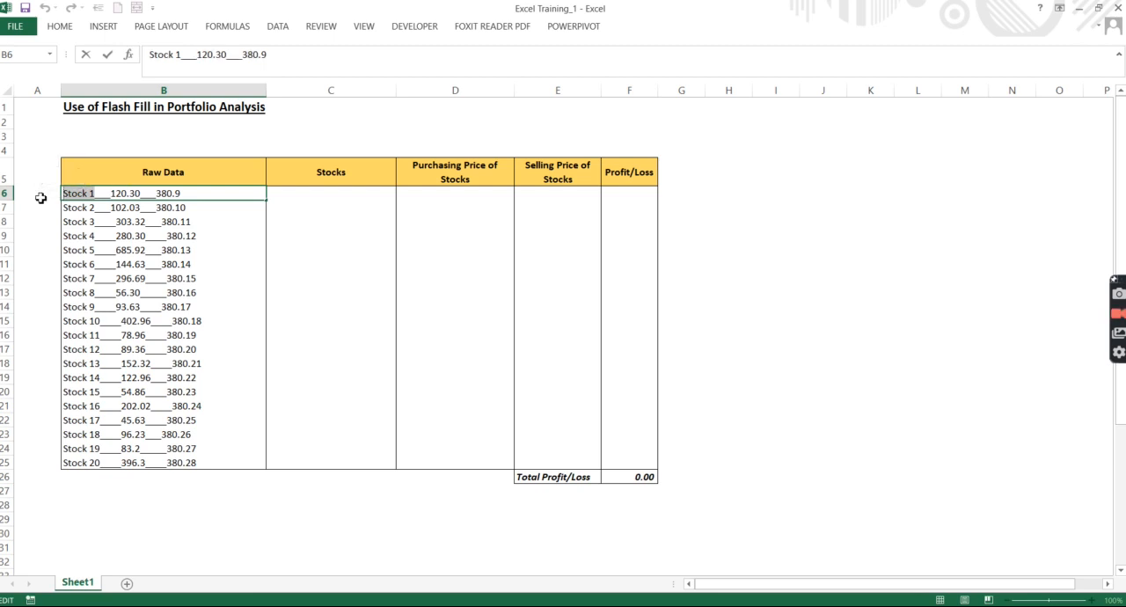
pyautogui.click(296, 194)
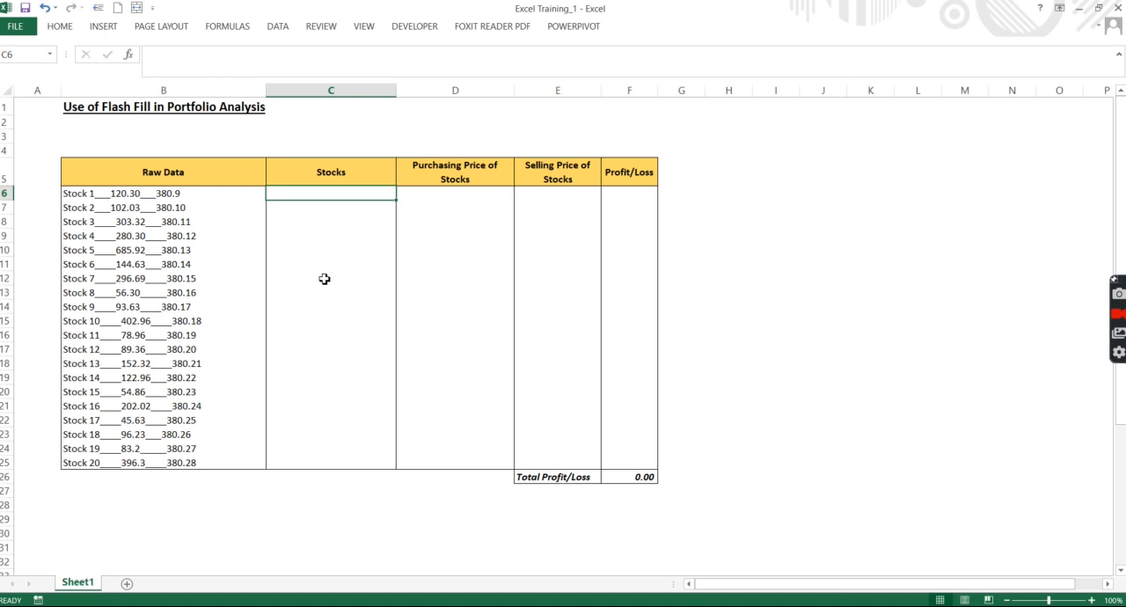
pyautogui.hotkey('ctrl', 'v')
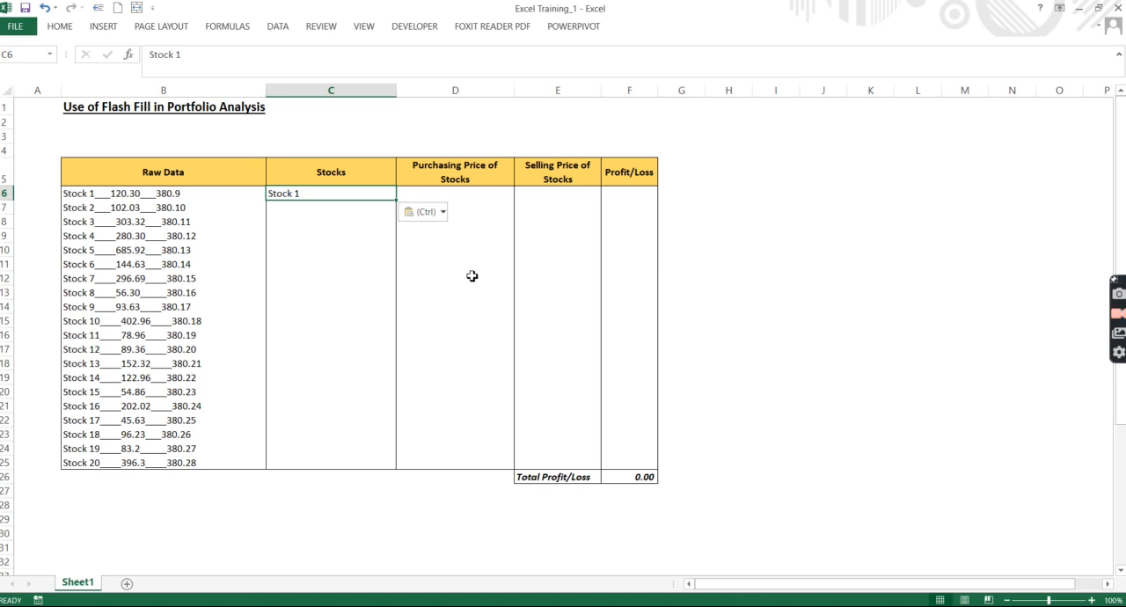
pyautogui.hotkey('ctrl', 'e')
# Step: Review the flash-filled stock names in the Stocks column against the raw data
pyautogui.press('Down')
pyautogui.press('Down')
pyautogui.press('Down')
pyautogui.press('Down')
pyautogui.press('Down')
pyautogui.press('Down')
pyautogui.press('Down')
pyautogui.press('Up')
pyautogui.press('Up')
pyautogui.press('Up')
pyautogui.press('Up')
pyautogui.press('Up')
pyautogui.press('Up')
pyautogui.press('Up')
pyautogui.press('Down')
pyautogui.press('Up')
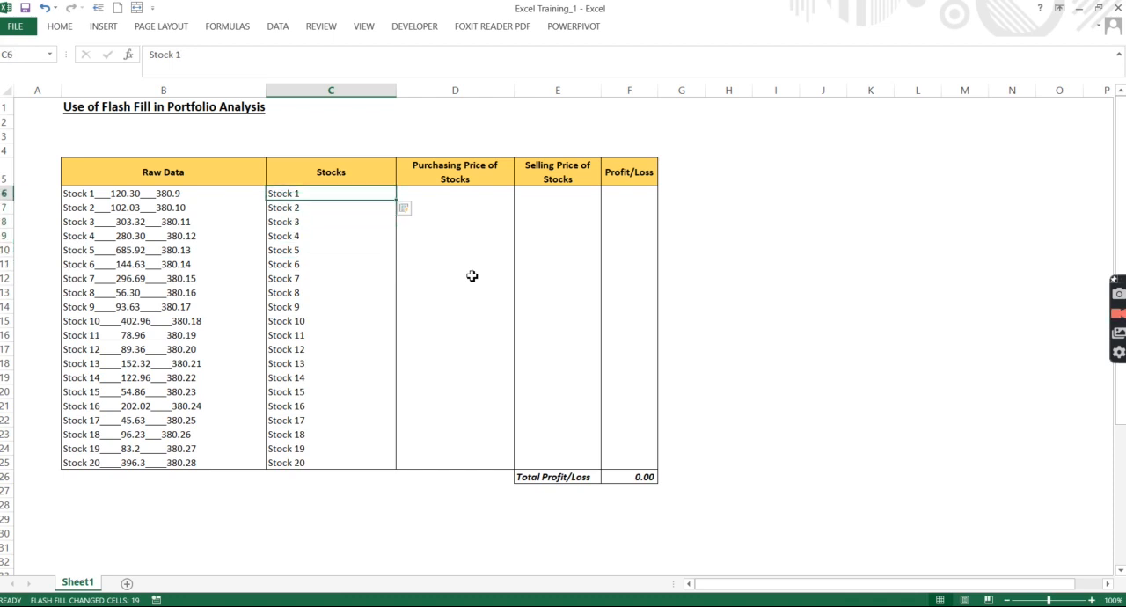
pyautogui.press('Right')
pyautogui.press('Left')
pyautogui.press('Right')
pyautogui.press('Left')
pyautogui.press('Right')
pyautogui.press('Left')
pyautogui.press('Left')
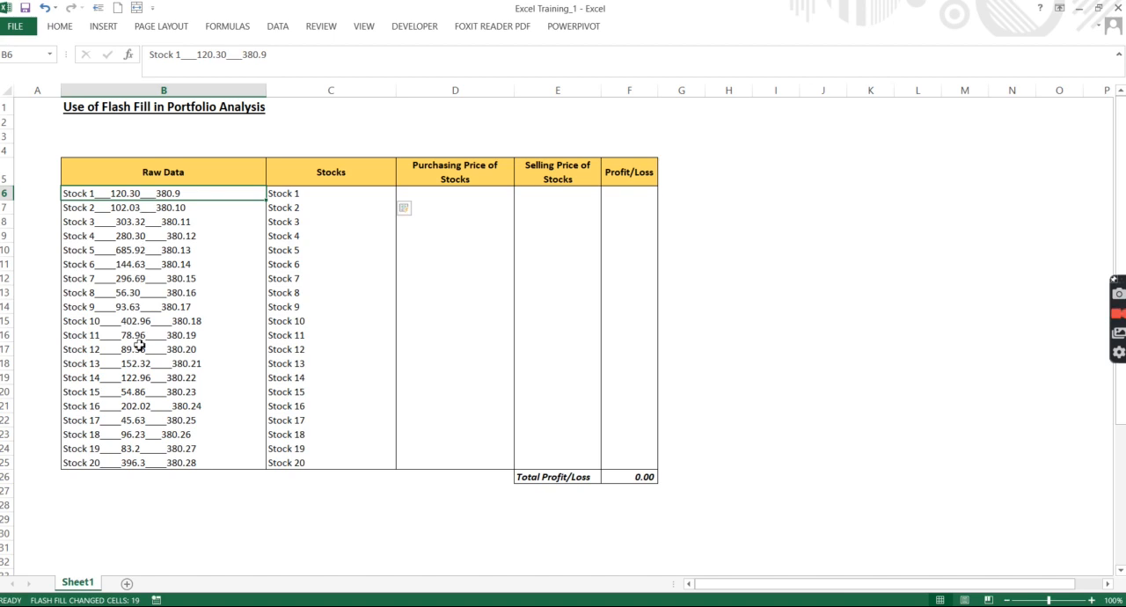
# Step: Copy 120.30 from the raw data in B6 into D6 and Flash Fill the Purchasing Price of Stocks column
pyautogui.doubleClick(143, 194)
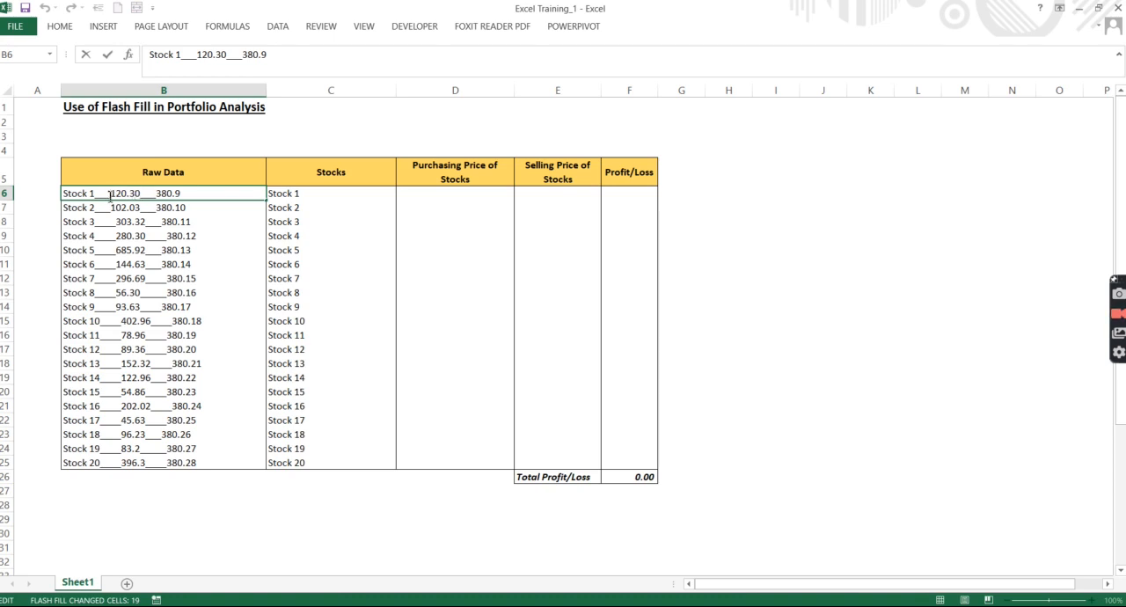
pyautogui.moveTo(114, 193); pyautogui.dragTo(144, 194)
pyautogui.hotkey('ctrl', 'c')
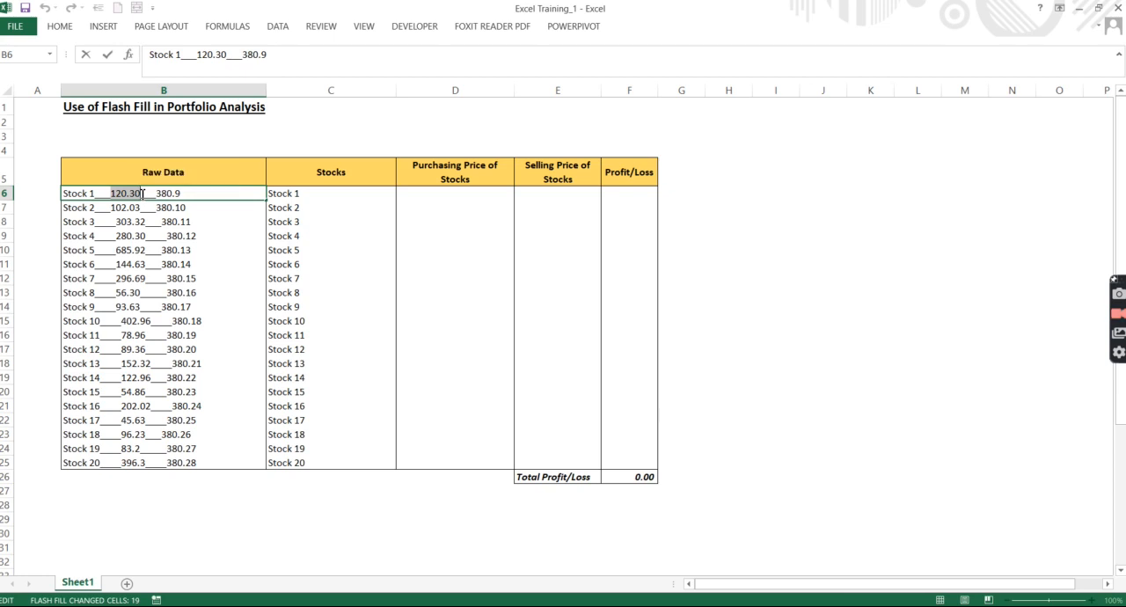
pyautogui.click(429, 194)
pyautogui.hotkey('ctrl', 'v')
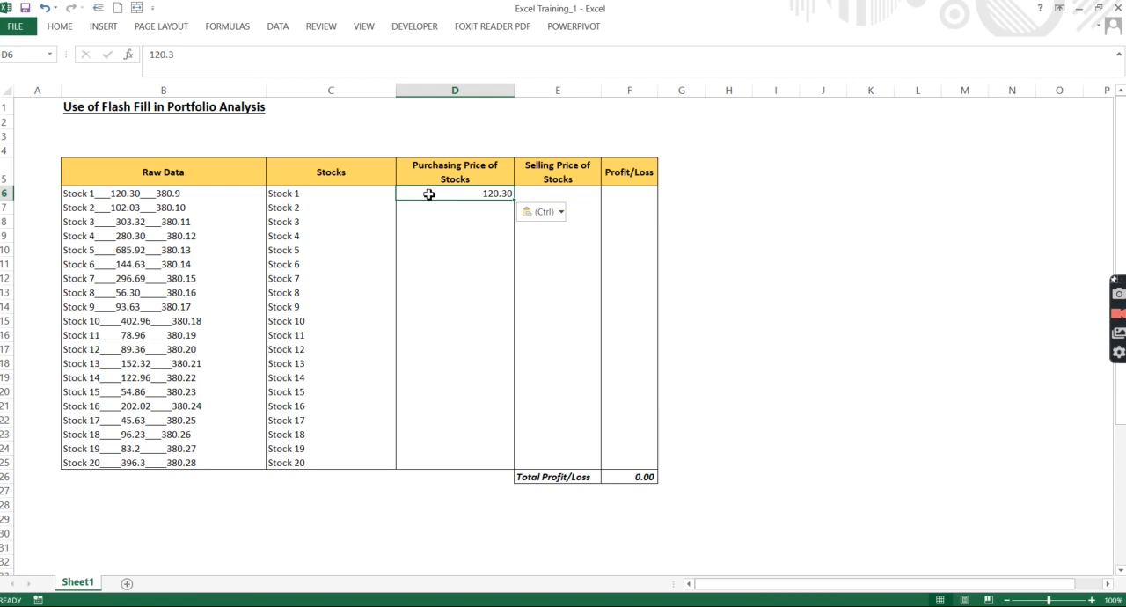
pyautogui.hotkey('ctrl', 'e')
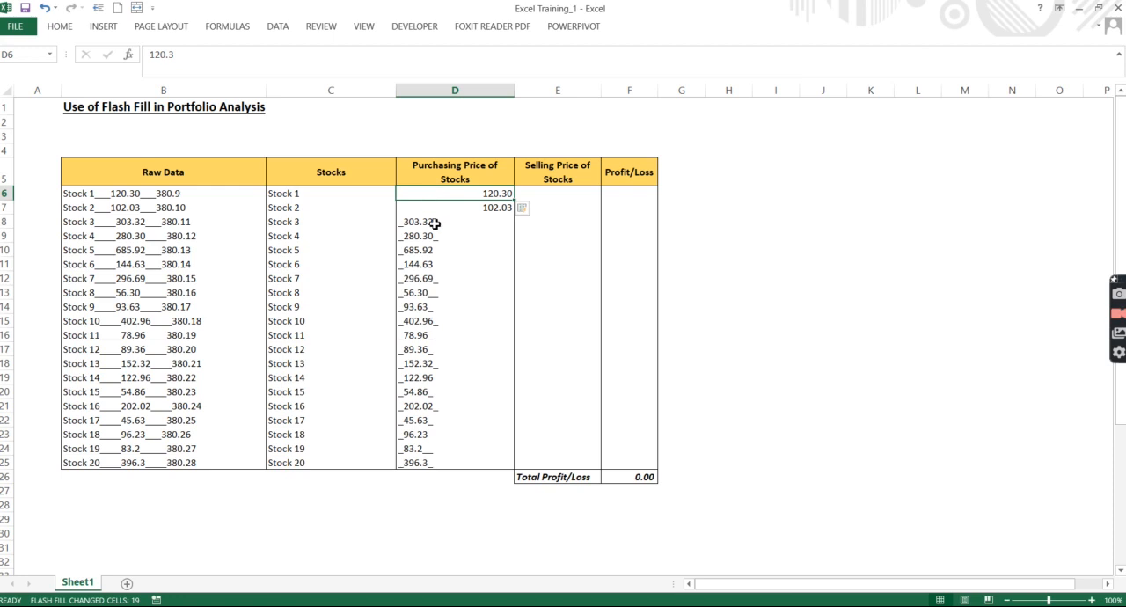
# Step: Inspect the flash-filled purchasing prices in column D for stray characters around the numbers
pyautogui.click(434, 226)
pyautogui.press('Up')
pyautogui.press('Up')
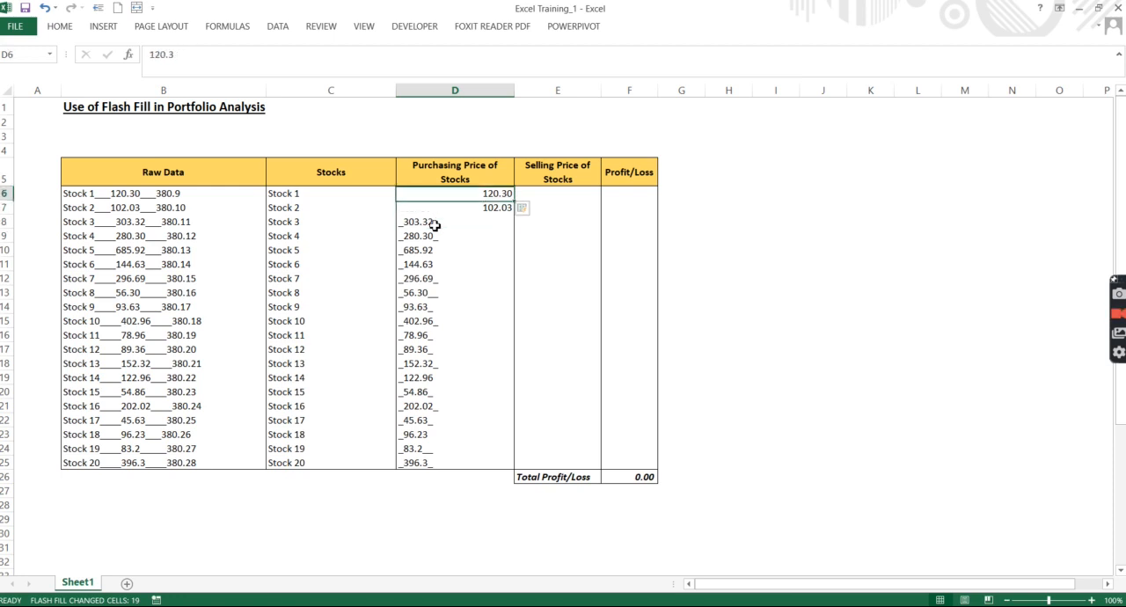
pyautogui.press('Down')
pyautogui.press('Down')
pyautogui.press('Down')
pyautogui.press('Down')
pyautogui.press('Down')
pyautogui.press('Down')
pyautogui.press('Down')
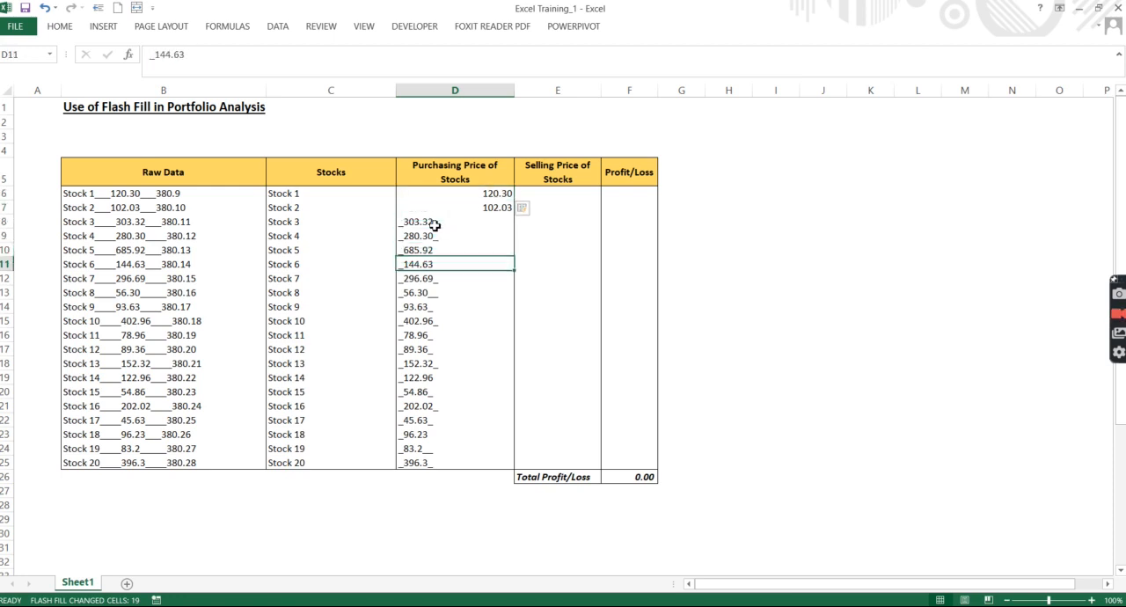
pyautogui.press('Up')
pyautogui.press('Up')
pyautogui.press('Up')
pyautogui.press('Up')
pyautogui.press('Up')
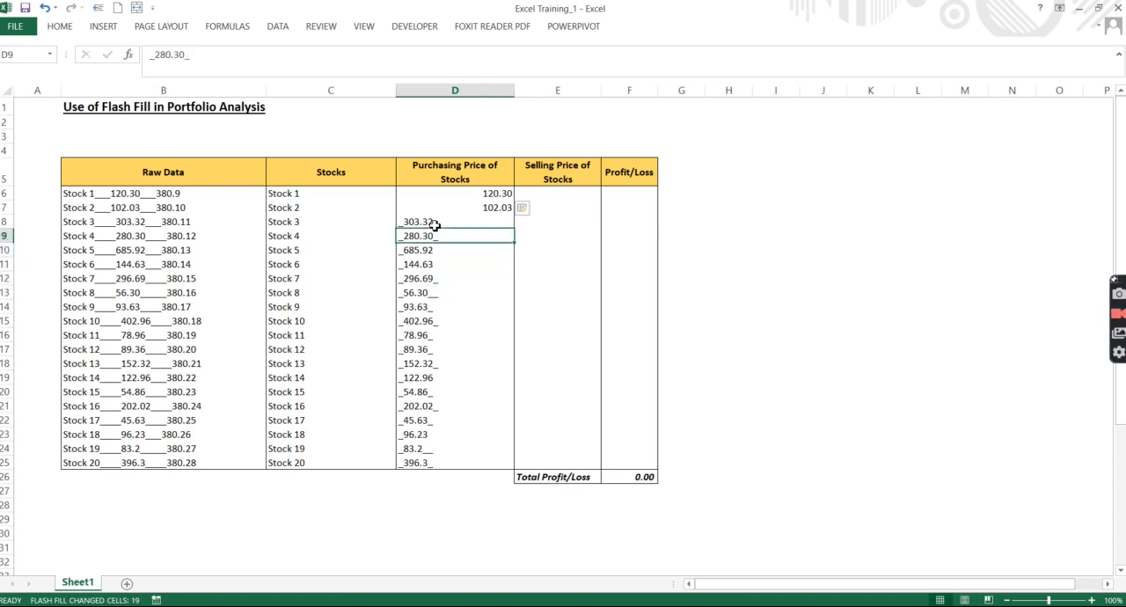
pyautogui.press('Down')
pyautogui.press('Down')
pyautogui.press('Down')
pyautogui.press('Up')
pyautogui.press('Up')
pyautogui.press('Up')
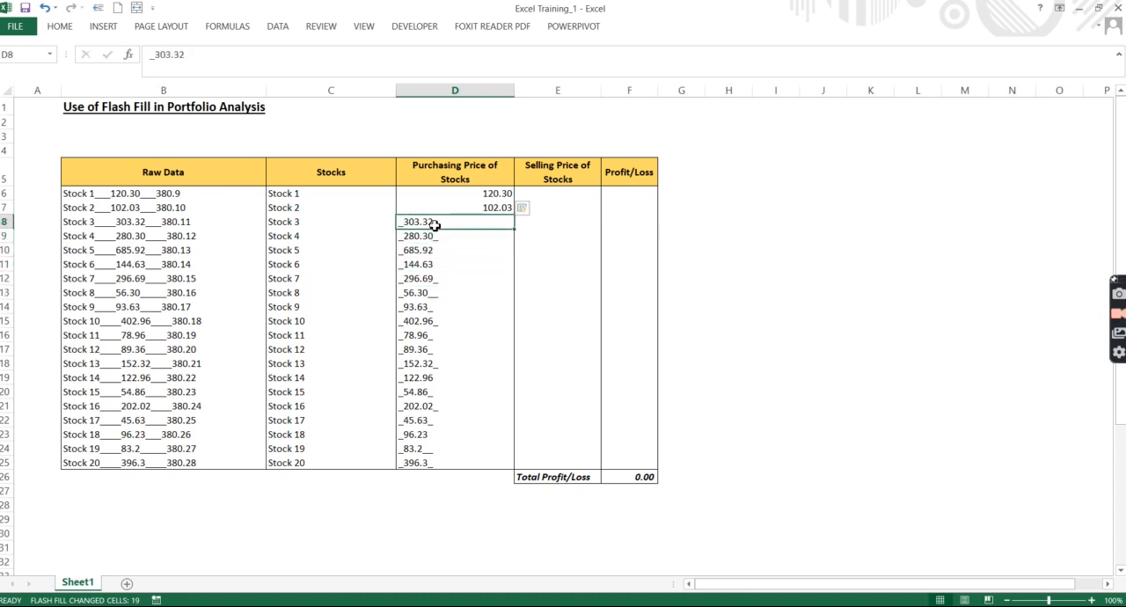
pyautogui.press('Down')
pyautogui.press('Down')
pyautogui.press('Down')
pyautogui.press('Down')
pyautogui.press('Down')
pyautogui.press('Up')
pyautogui.press('Up')
pyautogui.press('Up')
pyautogui.press('Up')
pyautogui.press('Up')
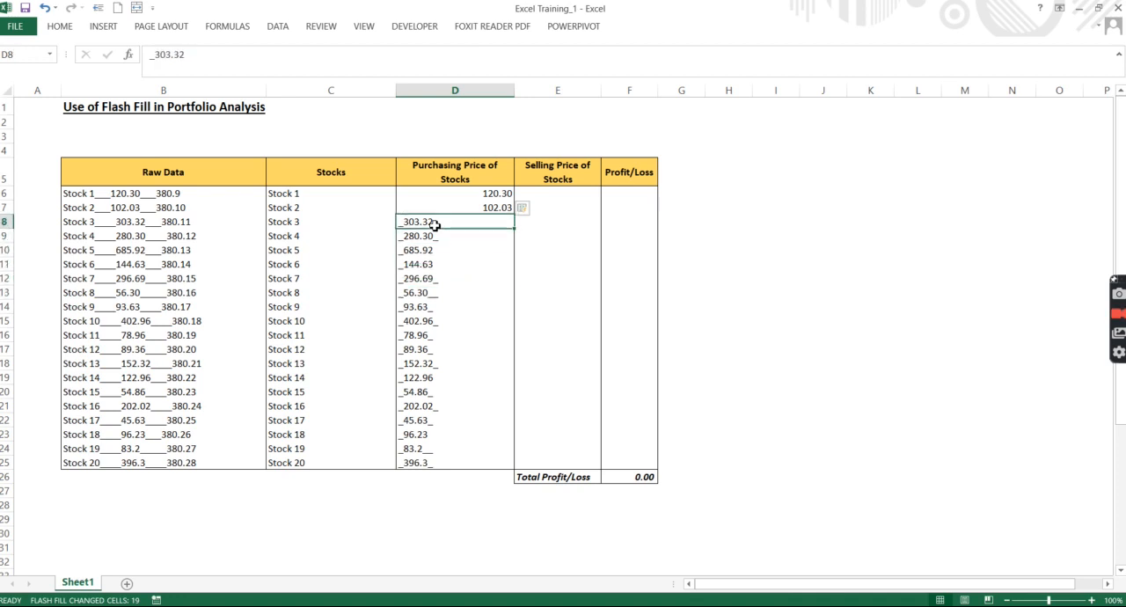
pyautogui.press('Down')
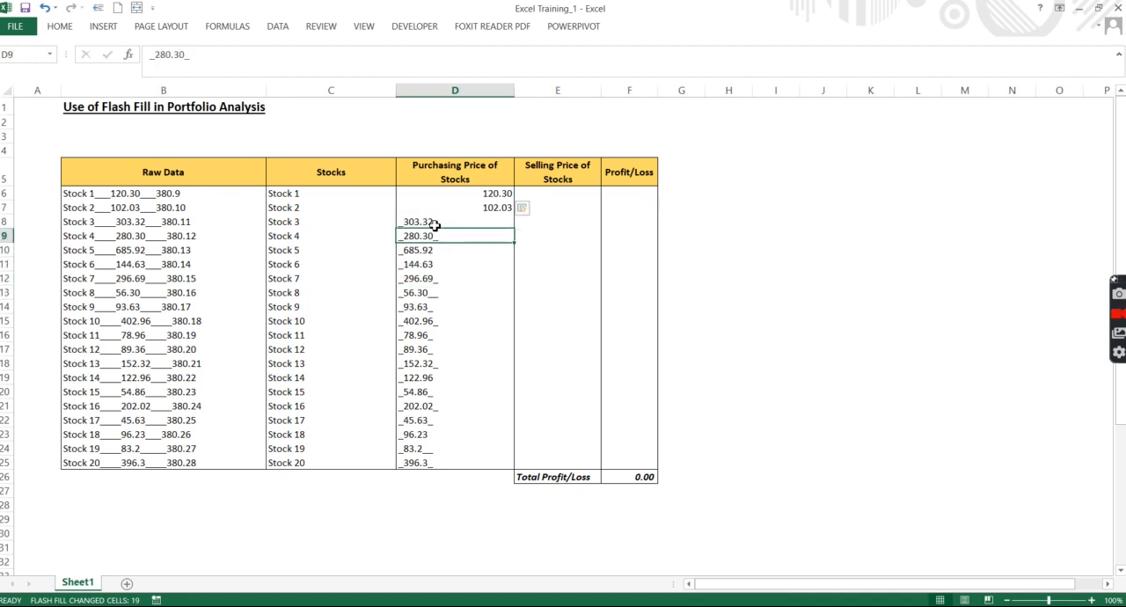
pyautogui.hotkey('ctrl', 'h')
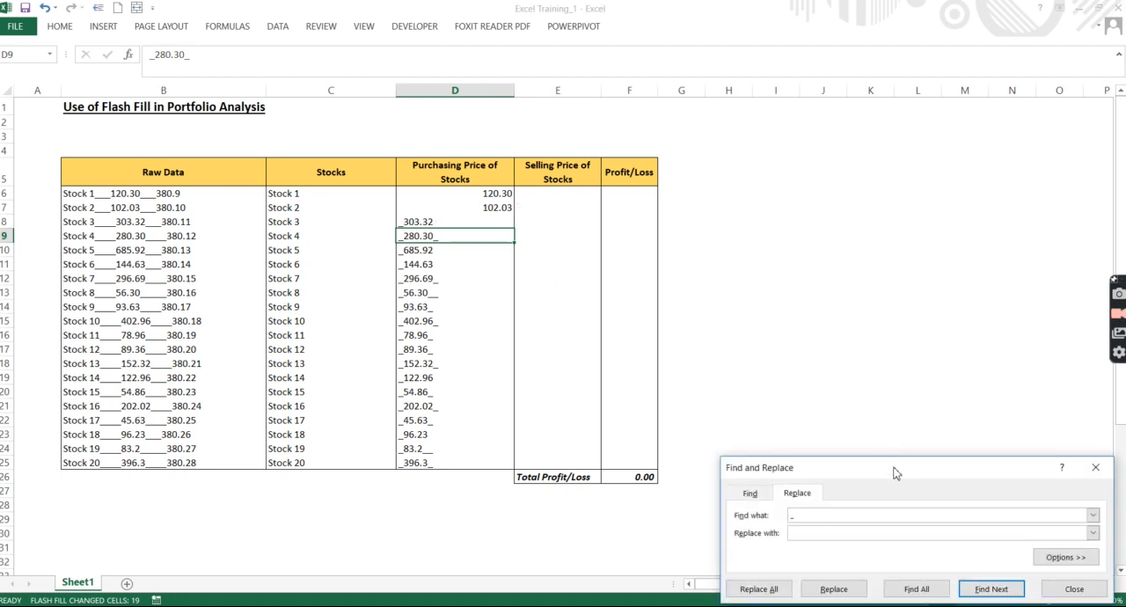
pyautogui.moveTo(892, 471); pyautogui.dragTo(662, 194)
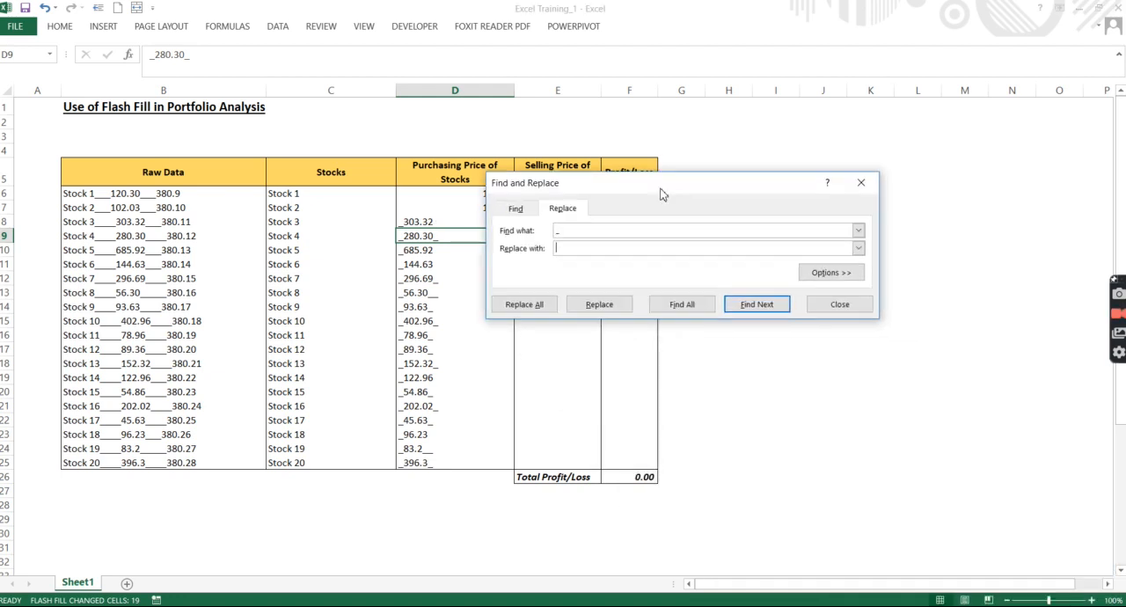
pyautogui.click(620, 229)
pyautogui.press('BackSpace')
pyautogui.click(837, 306)
# Step: Remove all underscores from the purchasing prices in D8:D25 by replacing "_" with nothing
pyautogui.click(439, 220)
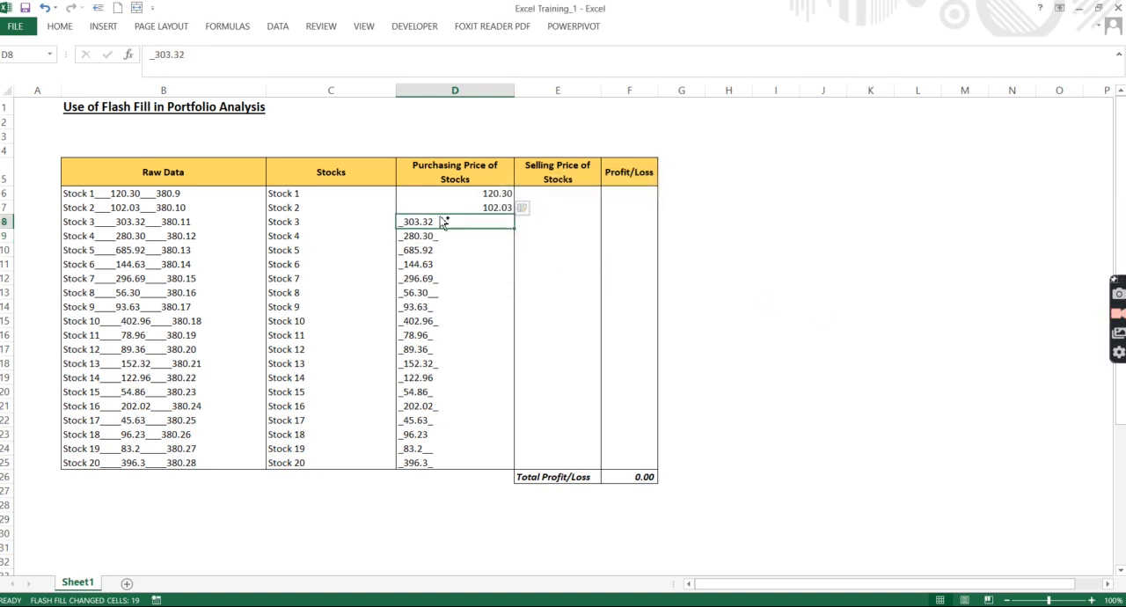
pyautogui.hotkey('ctrl', 'shift', 'Down')
pyautogui.hotkey('ctrl', 'shift', 'Down')
pyautogui.hotkey('ctrl', 'shift', 'Up')
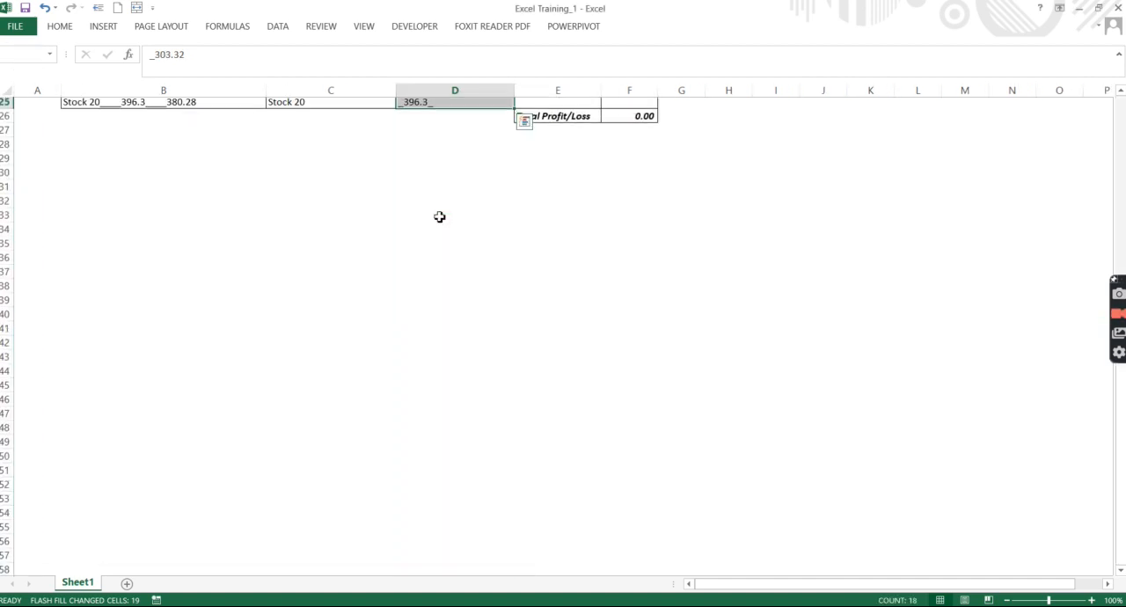
pyautogui.hotkey('shift', 'Up')
pyautogui.hotkey('shift', 'Up')
pyautogui.hotkey('shift', 'Up')
pyautogui.hotkey('shift', 'Up')
pyautogui.hotkey('shift', 'Up')
pyautogui.hotkey('shift', 'Up')
pyautogui.hotkey('shift', 'Up')
pyautogui.hotkey('shift', 'Up')
pyautogui.hotkey('shift', 'Up')
pyautogui.hotkey('shift', 'Up')
pyautogui.hotkey('shift', 'Up')
pyautogui.hotkey('shift', 'Up')
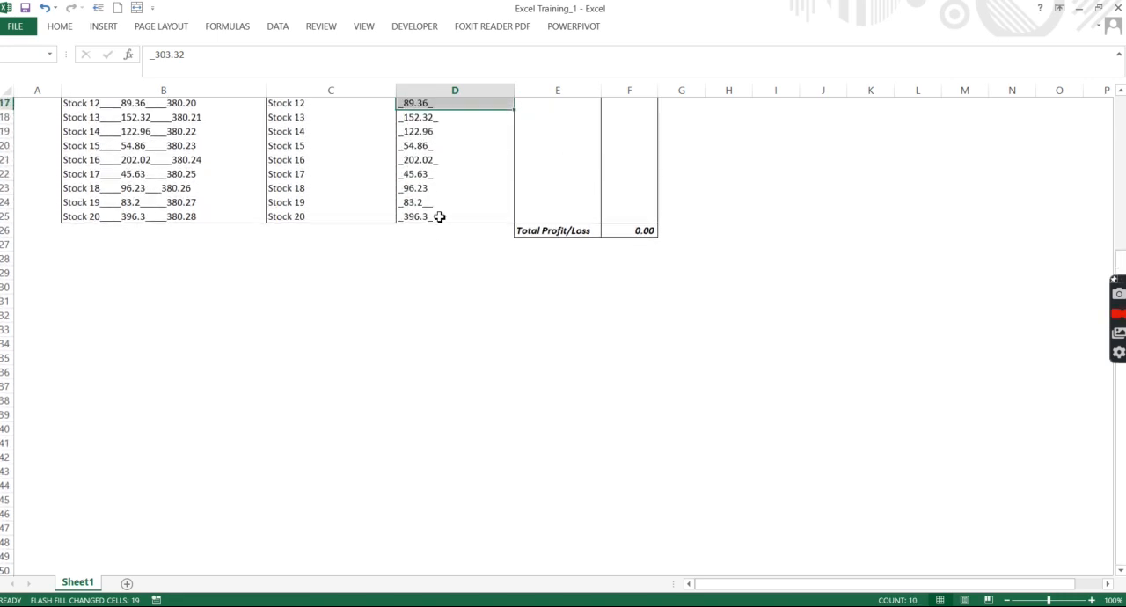
pyautogui.hotkey('shift', 'Up')
pyautogui.hotkey('shift', 'Up')
pyautogui.hotkey('shift', 'Up')
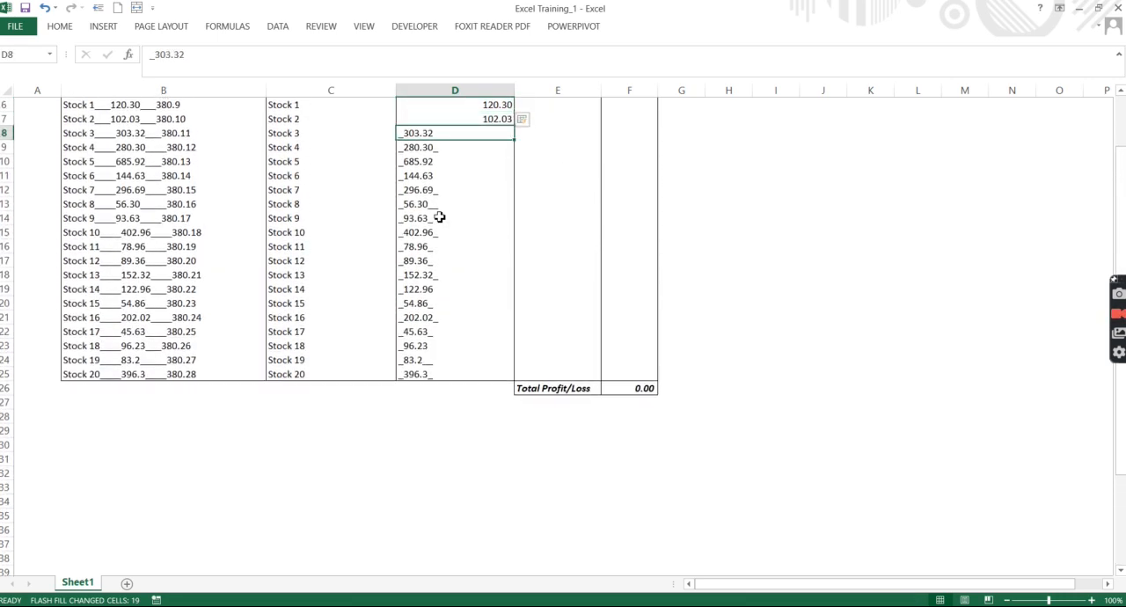
pyautogui.hotkey('shift', 'Down')
pyautogui.hotkey('shift', 'Down')
pyautogui.hotkey('shift', 'Down')
pyautogui.hotkey('shift', 'Down')
pyautogui.hotkey('shift', 'Down')
pyautogui.hotkey('shift', 'Down')
pyautogui.hotkey('shift', 'Down')
pyautogui.hotkey('shift', 'Down')
pyautogui.hotkey('shift', 'Down')
pyautogui.hotkey('shift', 'Down')
pyautogui.hotkey('shift', 'Down')
pyautogui.hotkey('shift', 'Down')
pyautogui.hotkey('shift', 'Down')
pyautogui.hotkey('shift', 'Down')
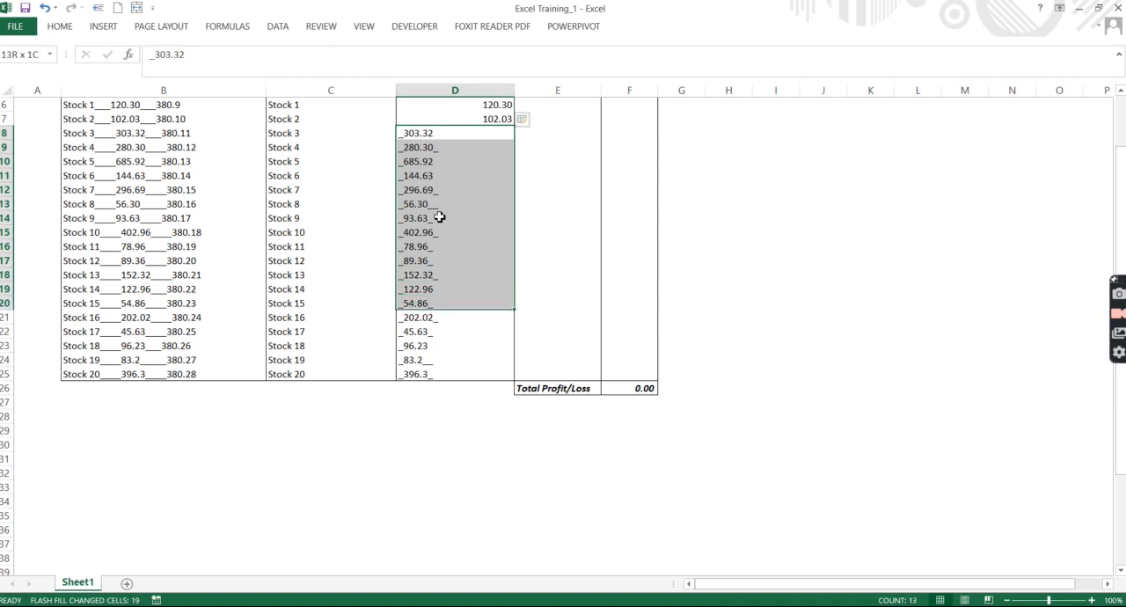
pyautogui.hotkey('shift', 'Down')
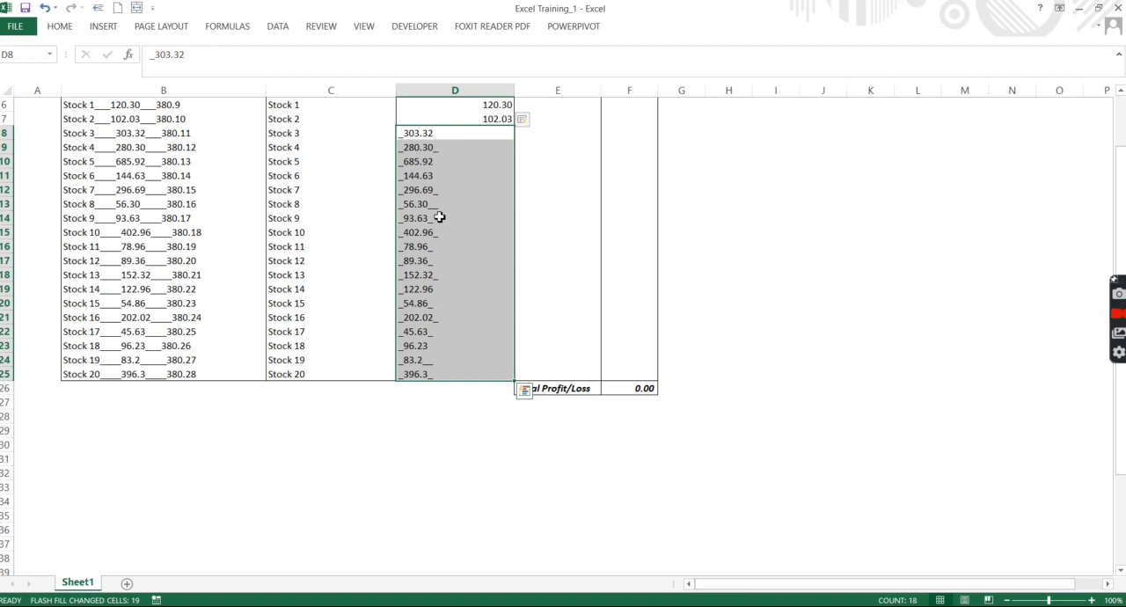
pyautogui.hotkey('ctrl', 'h')
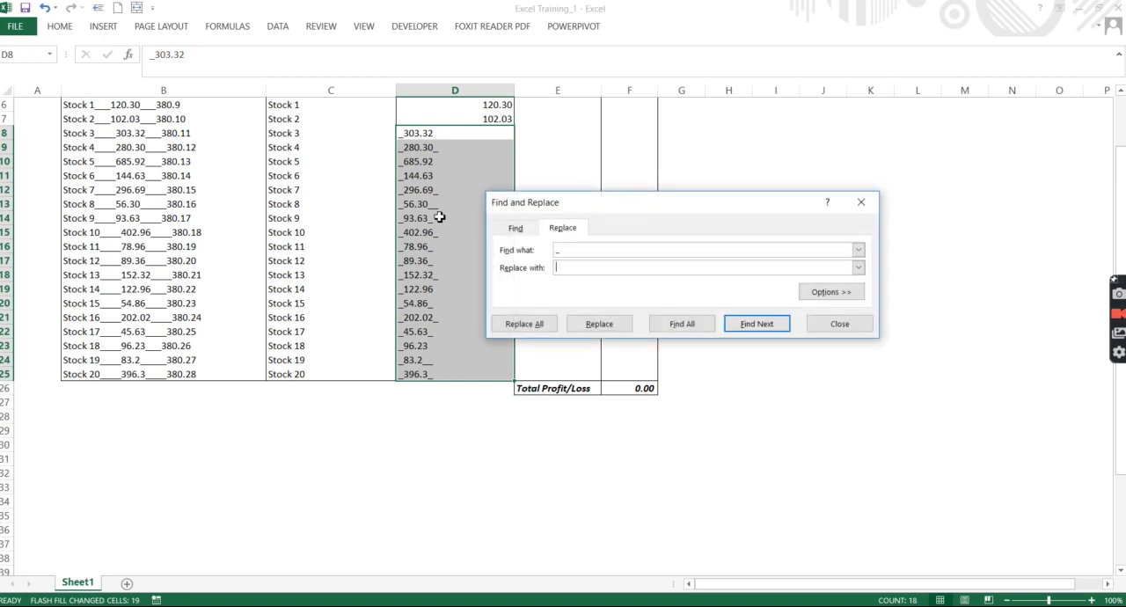
pyautogui.click(641, 252)
pyautogui.click(532, 323)
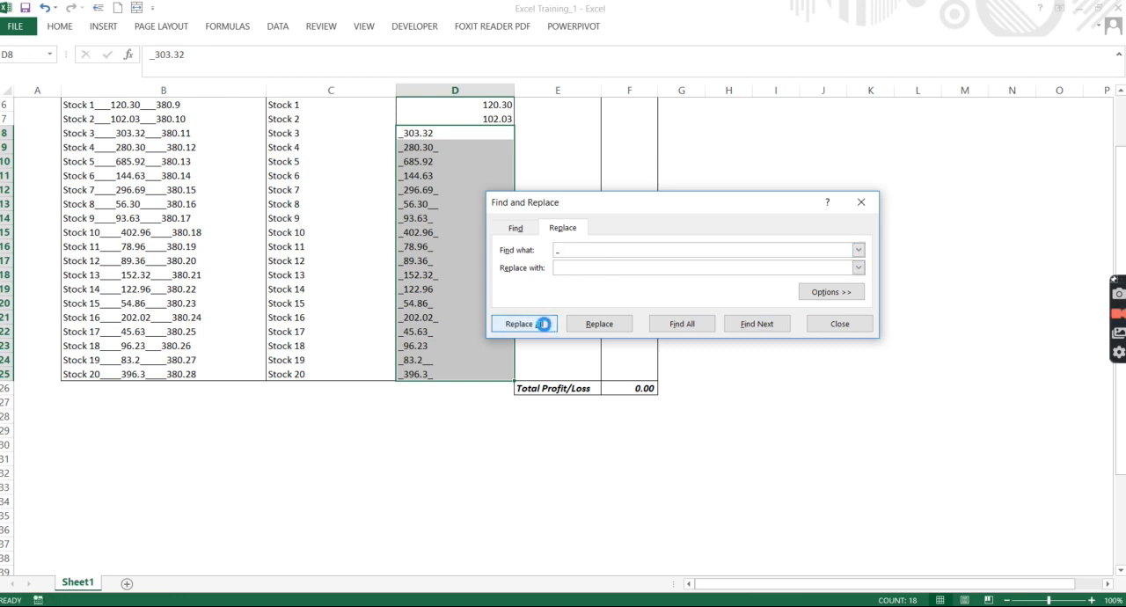
pyautogui.click(564, 350)
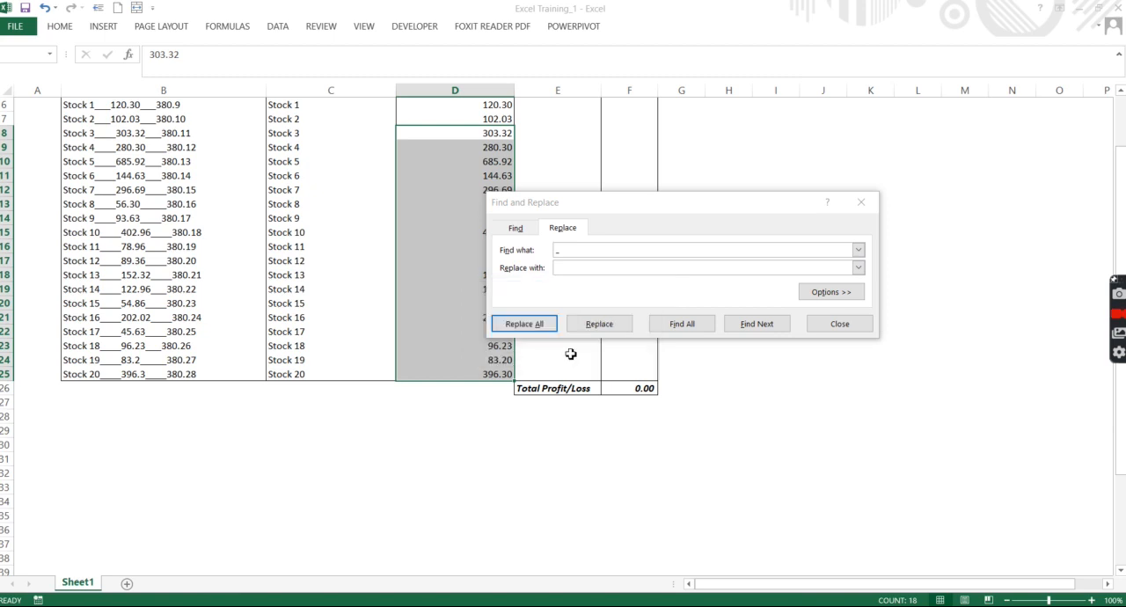
pyautogui.click(841, 324)
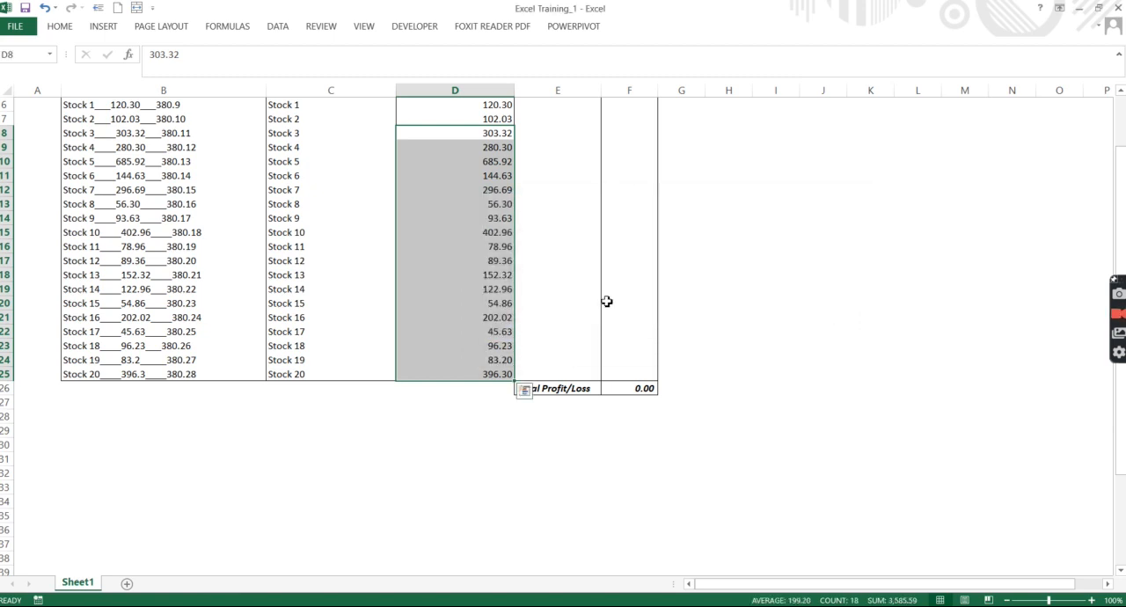
# Step: Copy 380.9 from the raw data in B6 into E6 and Flash Fill the rest of the Selling Price of Stocks column
pyautogui.click(606, 302)
pyautogui.press('Up')
pyautogui.press('Up')
pyautogui.press('Up')
pyautogui.press('Up')
pyautogui.press('Up')
pyautogui.press('Up')
pyautogui.press('Up')
pyautogui.press('Up')
pyautogui.press('Up')
pyautogui.press('Up')
pyautogui.press('Up')
pyautogui.press('Up')
pyautogui.press('Up')
pyautogui.press('Up')
pyautogui.press('Up')
pyautogui.press('Up')
pyautogui.press('Up')
pyautogui.press('Up')
pyautogui.press('Up')
pyautogui.press('Down')
pyautogui.press('Down')
pyautogui.press('Down')
pyautogui.press('Down')
pyautogui.press('Down')
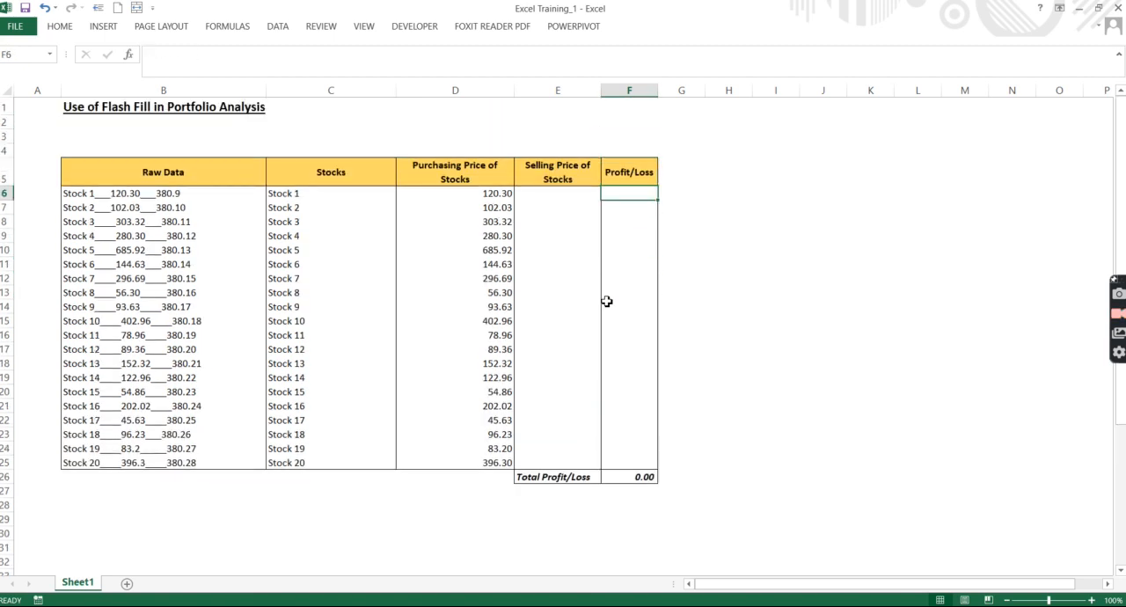
pyautogui.press('Left')
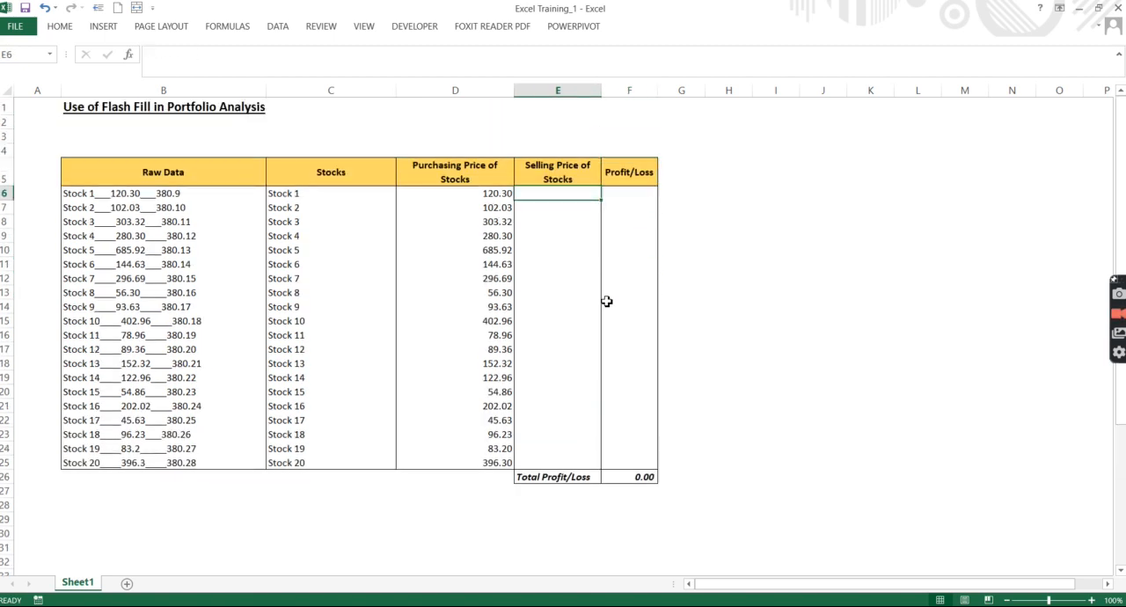
pyautogui.press('Left')
pyautogui.press('Left')
pyautogui.press('Left')
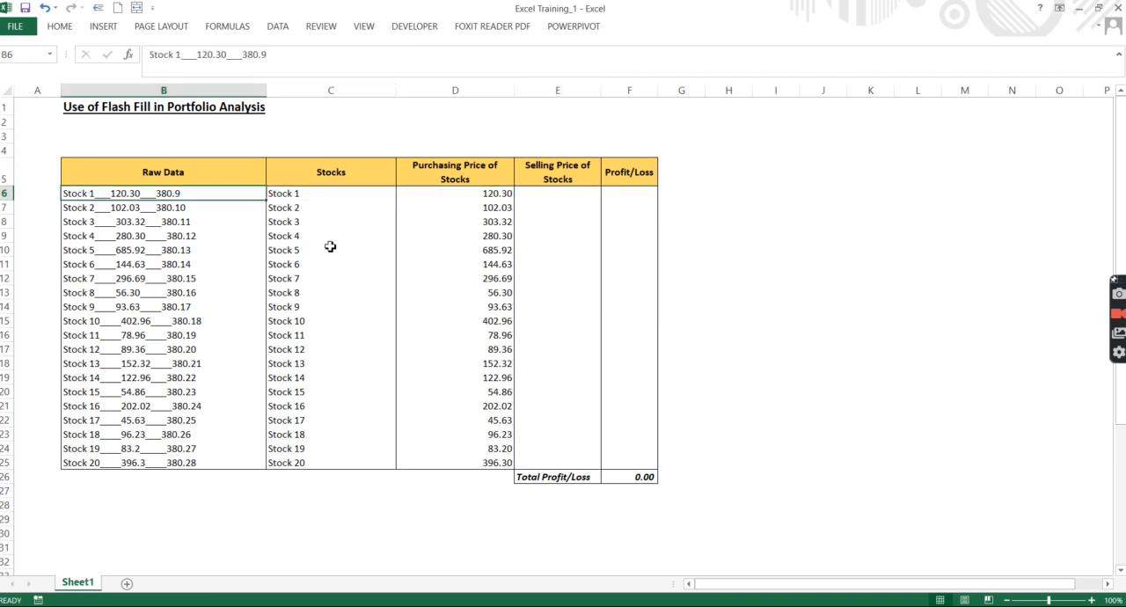
pyautogui.doubleClick(189, 194)
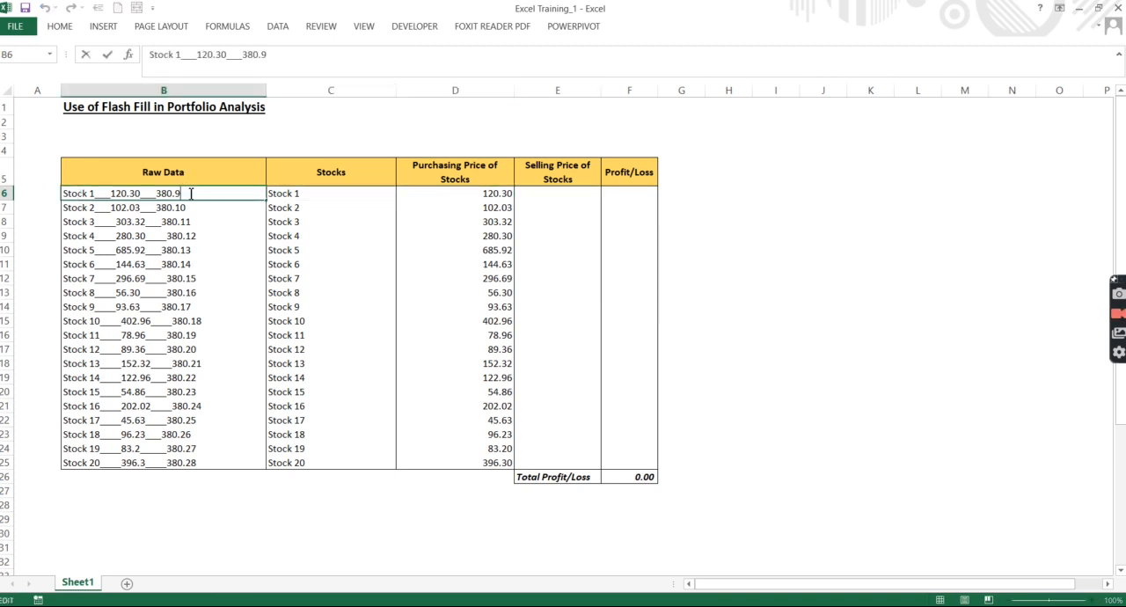
pyautogui.hotkey('shift', 'Left')
pyautogui.hotkey('shift', 'Left')
pyautogui.hotkey('shift', 'Left')
pyautogui.hotkey('shift', 'Left')
pyautogui.hotkey('shift', 'Left')
pyautogui.hotkey('ctrl', 'c')
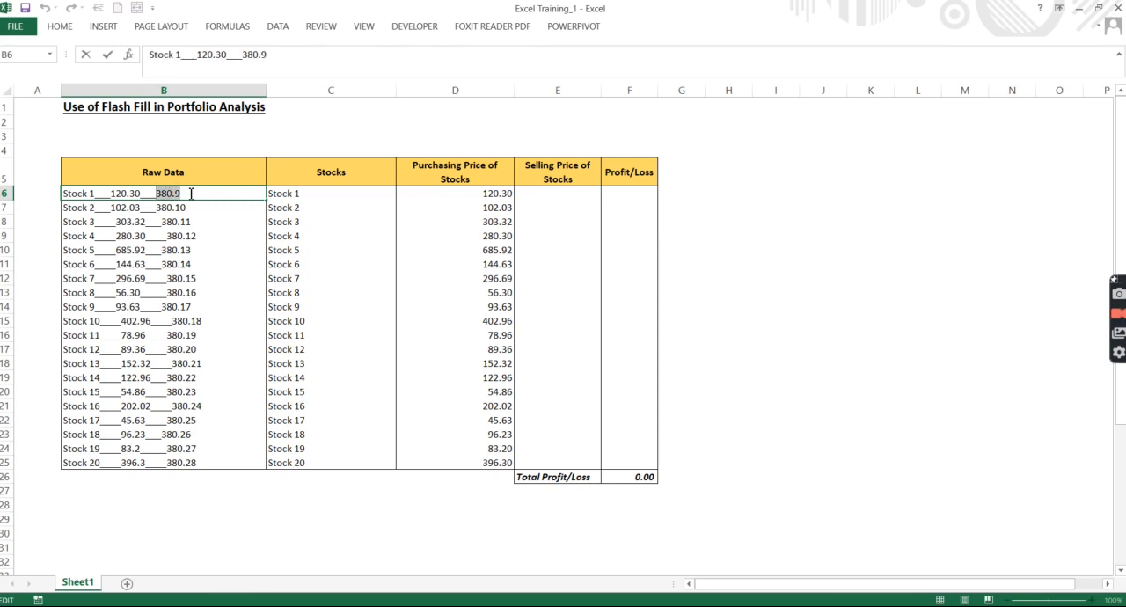
pyautogui.click(588, 193)
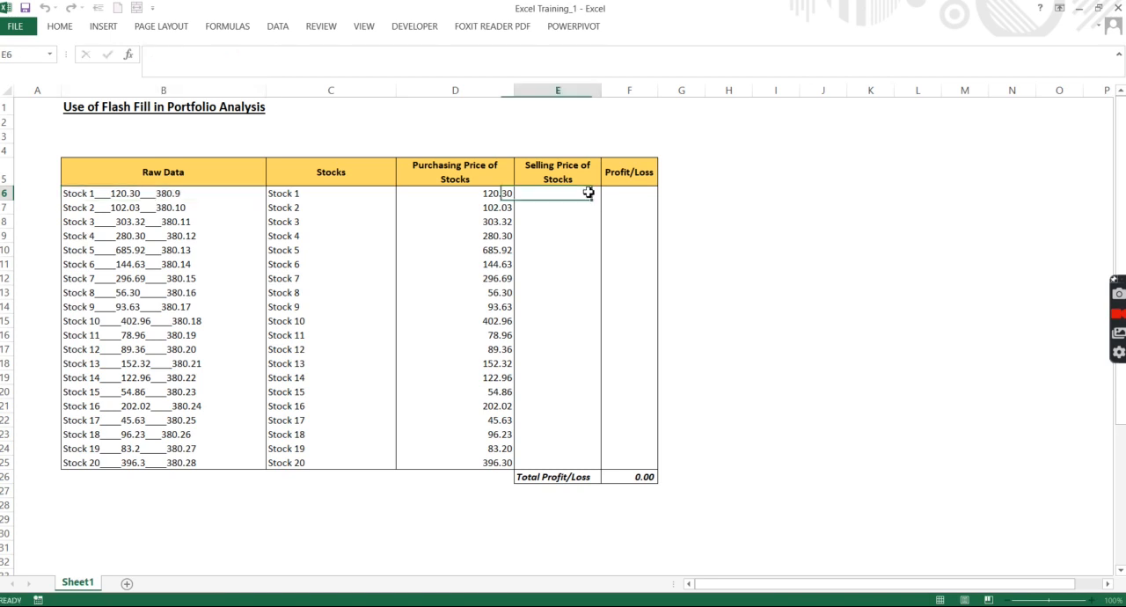
pyautogui.hotkey('ctrl', 'v')
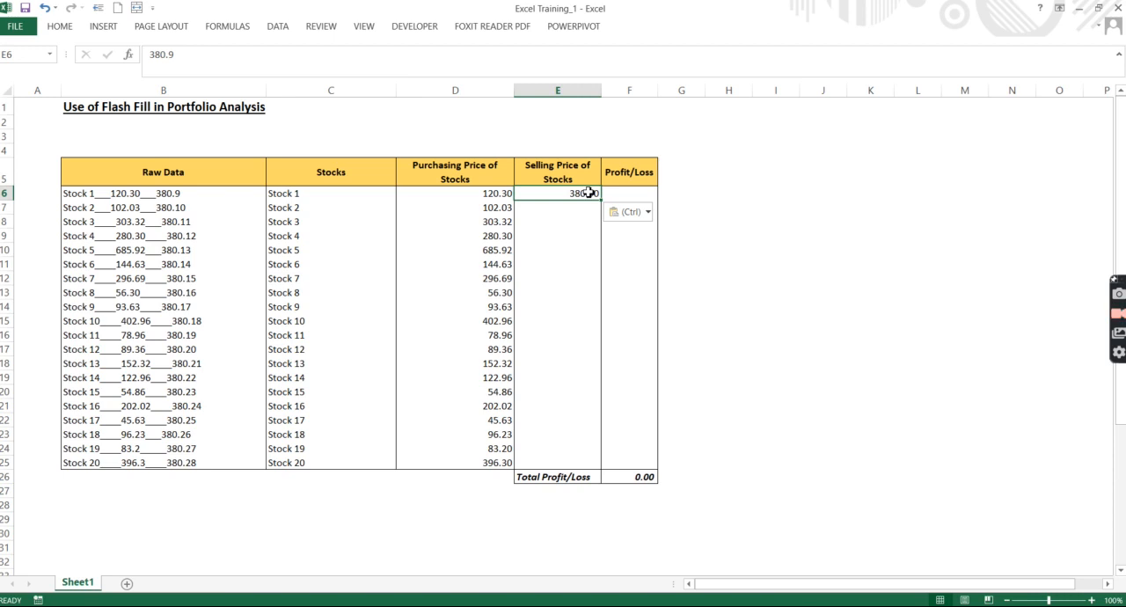
pyautogui.hotkey('ctrl', 'e')
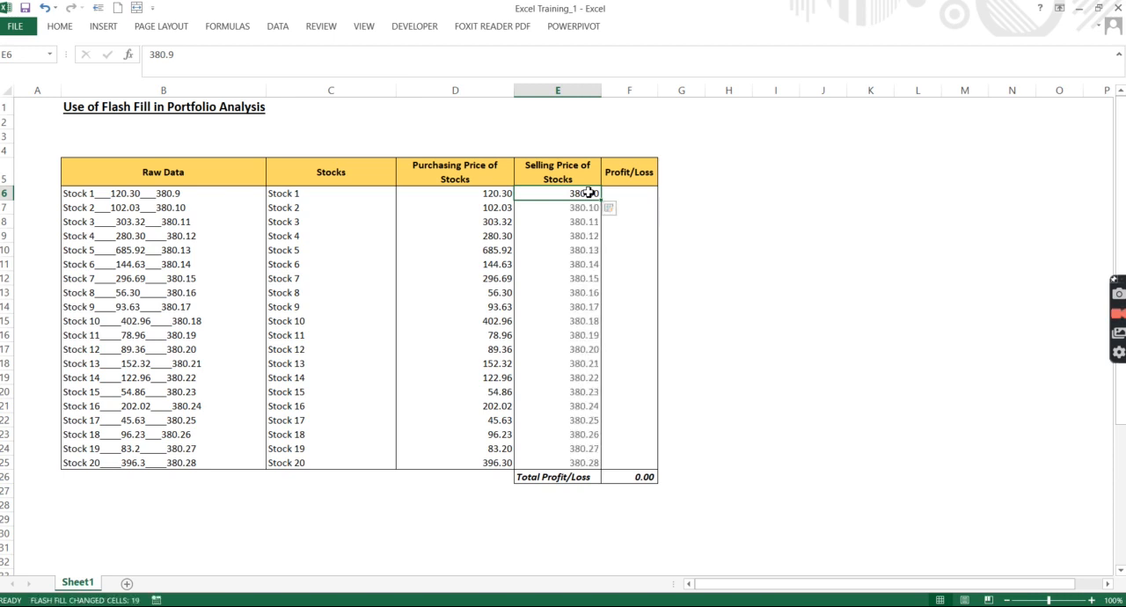
pyautogui.click(573, 263)
pyautogui.click(566, 336)
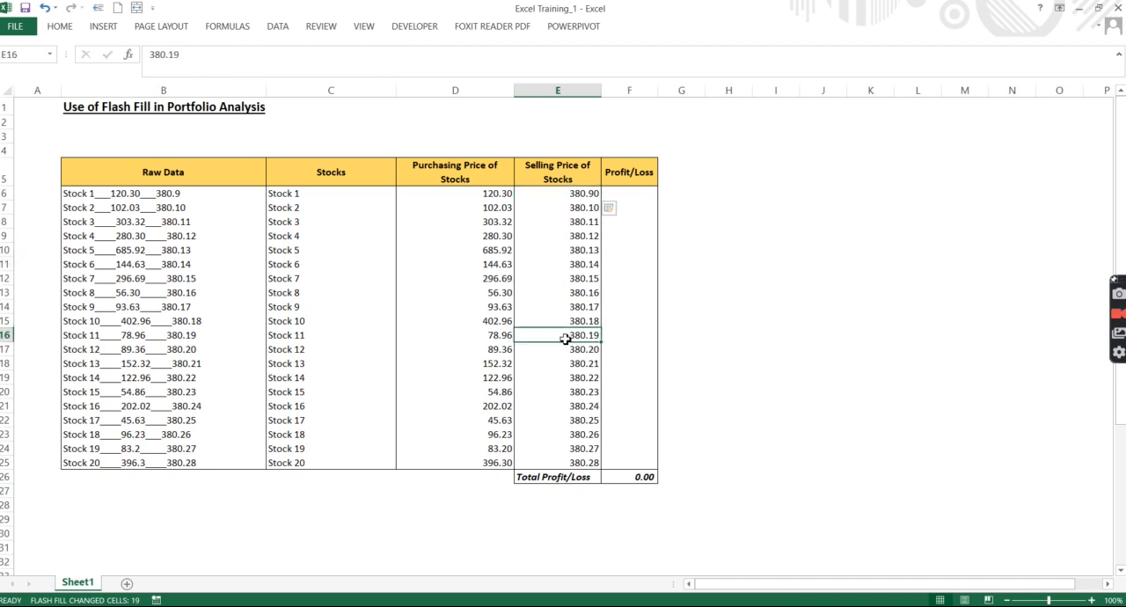
# Step: Enter the formula =E6-D6 in F6 to calculate the profit or loss for Stock 1
pyautogui.click(613, 281)
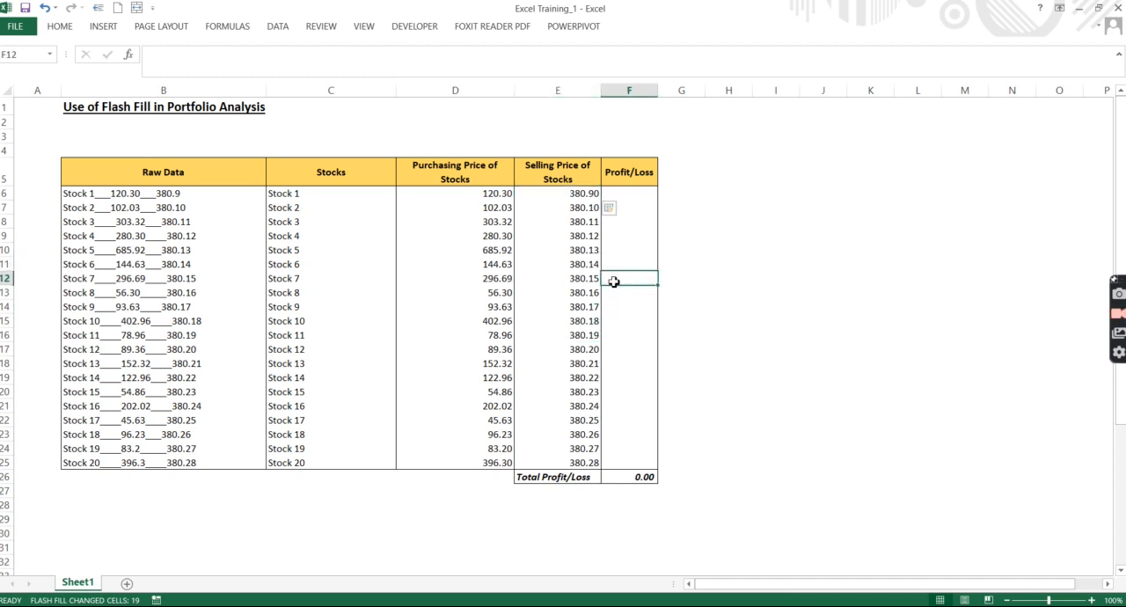
pyautogui.click(629, 194)
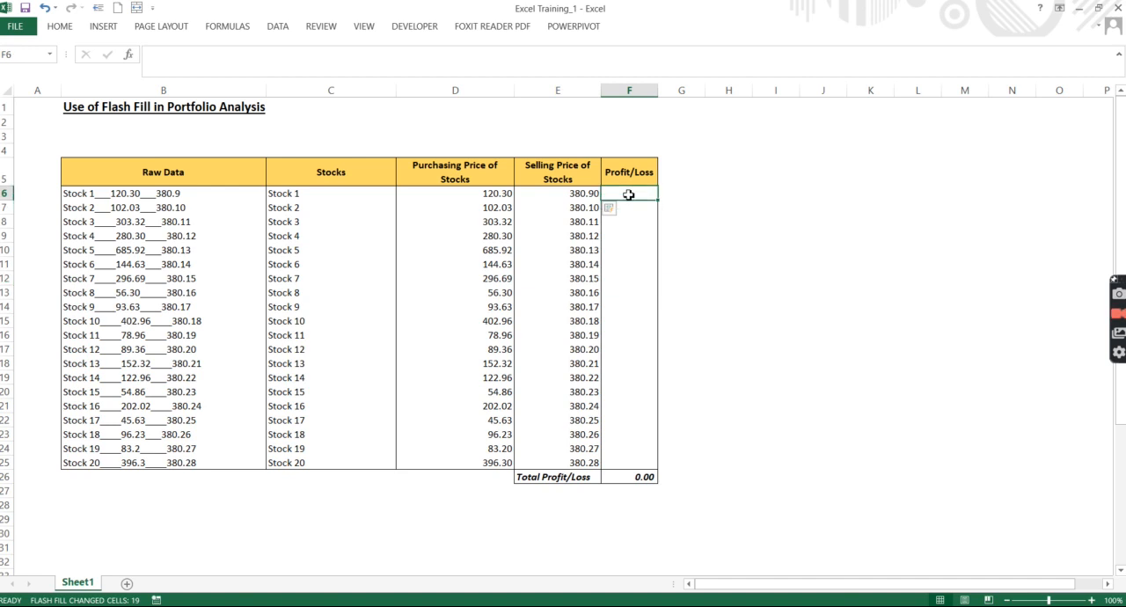
pyautogui.write('=')
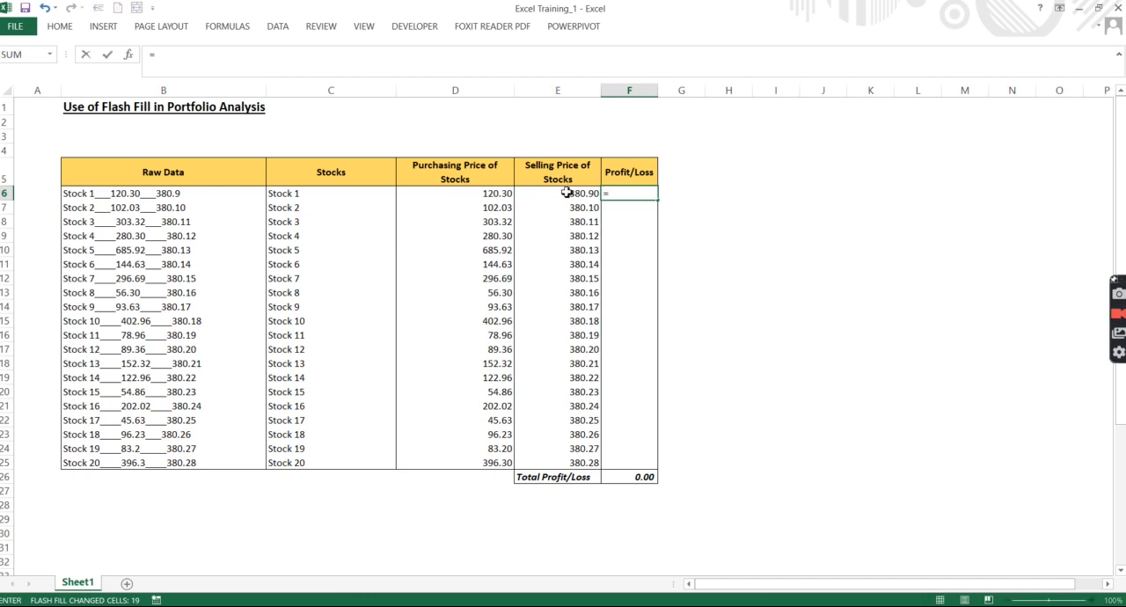
pyautogui.click(567, 193)
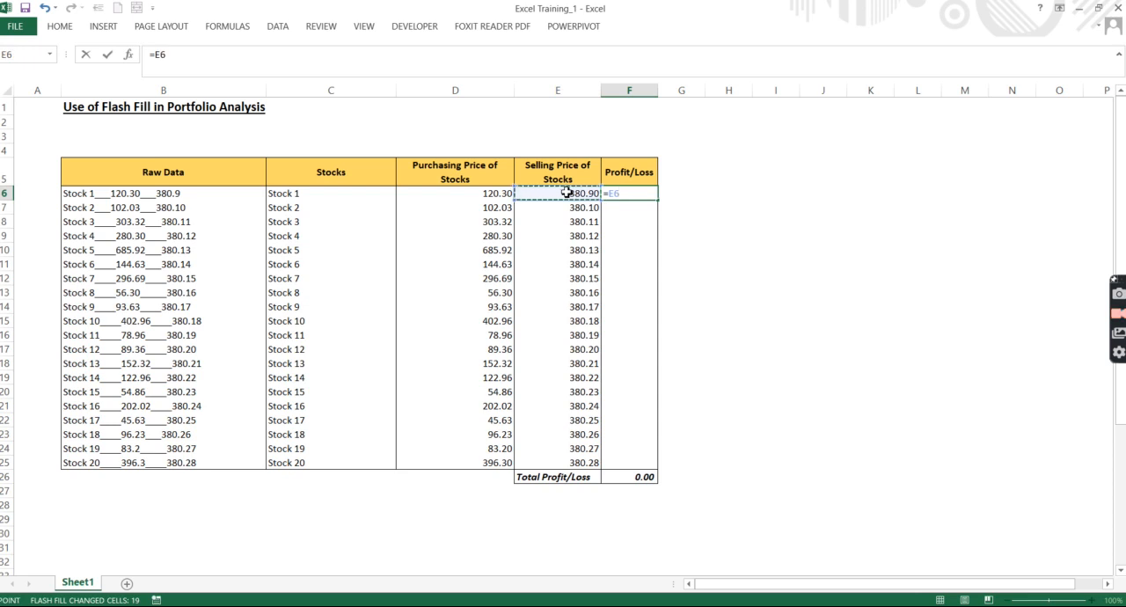
pyautogui.write('-')
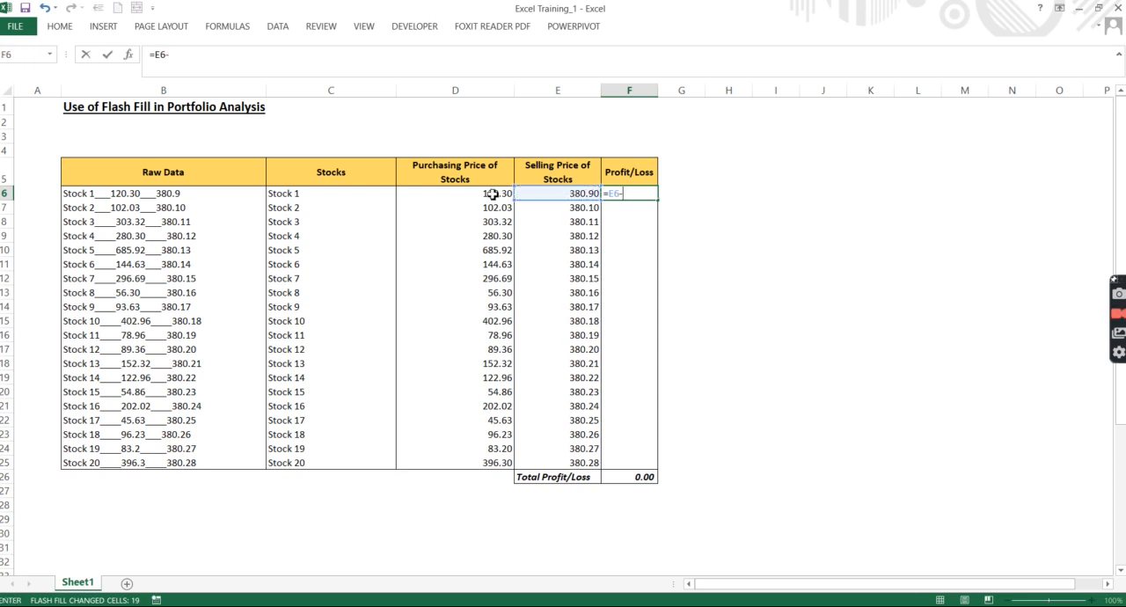
pyautogui.click(493, 194)
pyautogui.press('Return')
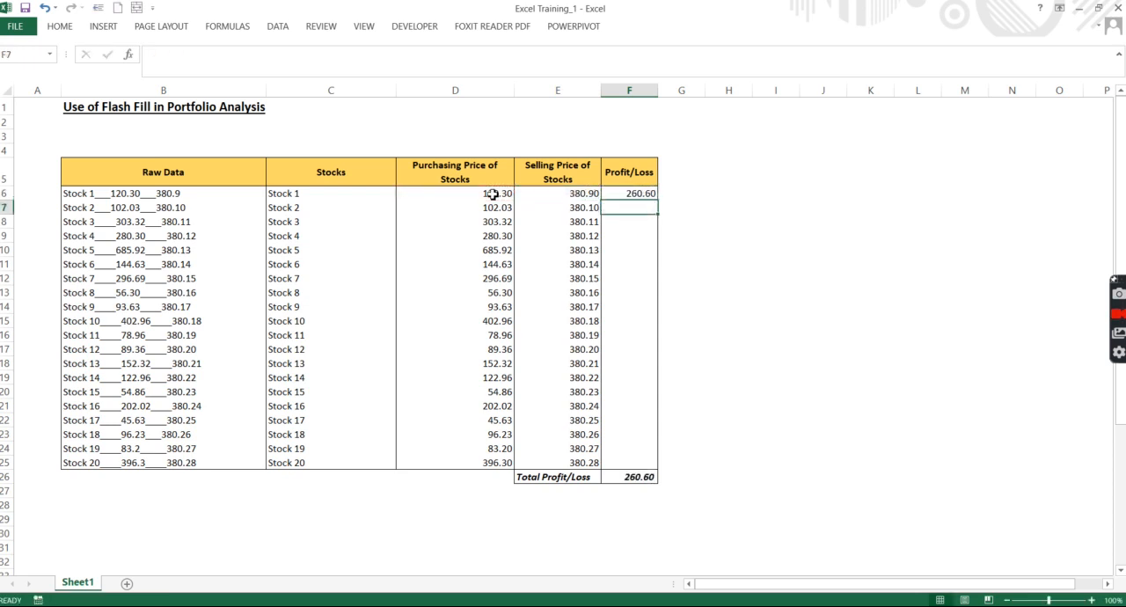
# Step: Fill the profit/loss formula from F6 down through F25 for the remaining stocks
pyautogui.press('Up')
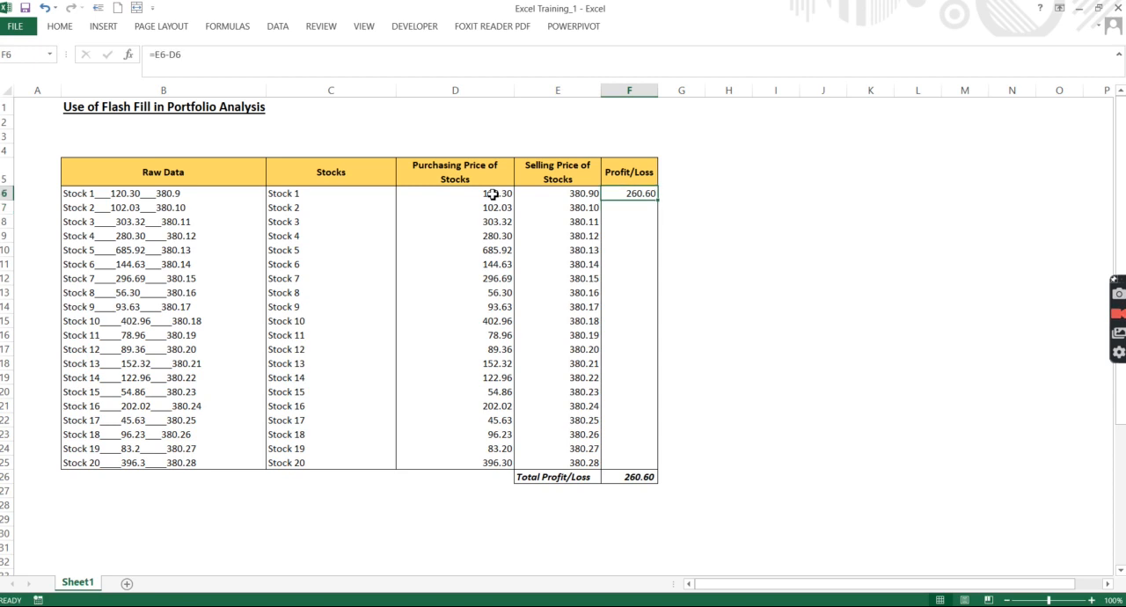
pyautogui.hotkey('shift', 'Down')
pyautogui.hotkey('shift', 'Down')
pyautogui.hotkey('shift', 'Down')
pyautogui.hotkey('shift', 'Down')
pyautogui.hotkey('shift', 'Down')
pyautogui.hotkey('shift', 'Down')
pyautogui.hotkey('shift', 'Down')
pyautogui.hotkey('shift', 'Down')
pyautogui.hotkey('shift', 'Down')
pyautogui.hotkey('shift', 'Down')
pyautogui.hotkey('shift', 'Down')
pyautogui.hotkey('shift', 'Down')
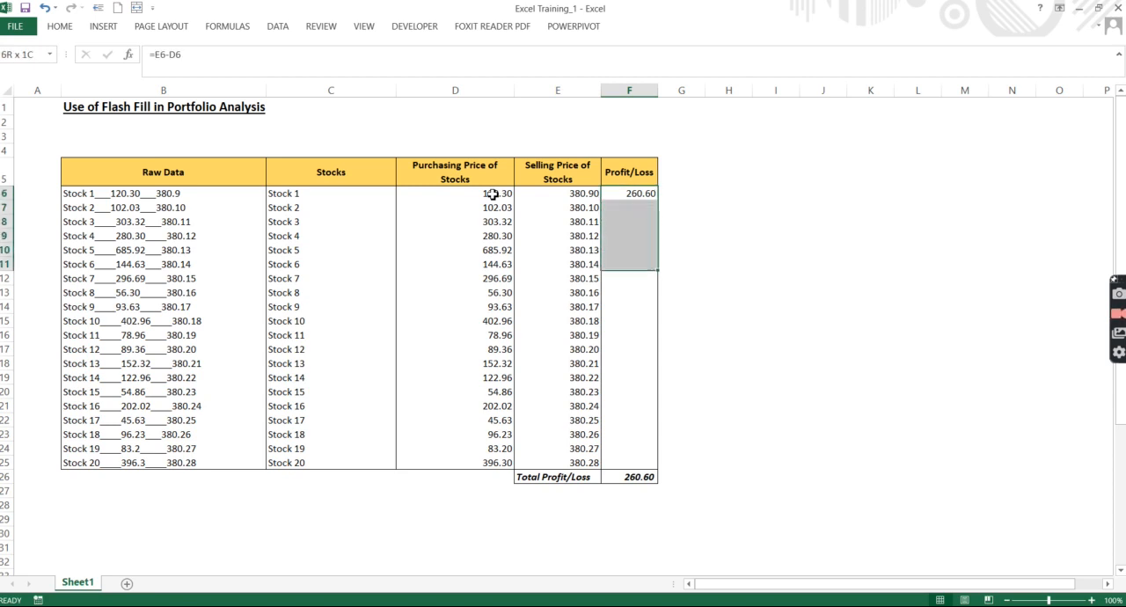
pyautogui.hotkey('shift', 'Down')
pyautogui.hotkey('shift', 'Down')
pyautogui.hotkey('shift', 'Down')
pyautogui.hotkey('shift', 'Down')
pyautogui.hotkey('shift', 'Down')
pyautogui.hotkey('shift', 'Down')
pyautogui.hotkey('shift', 'Down')
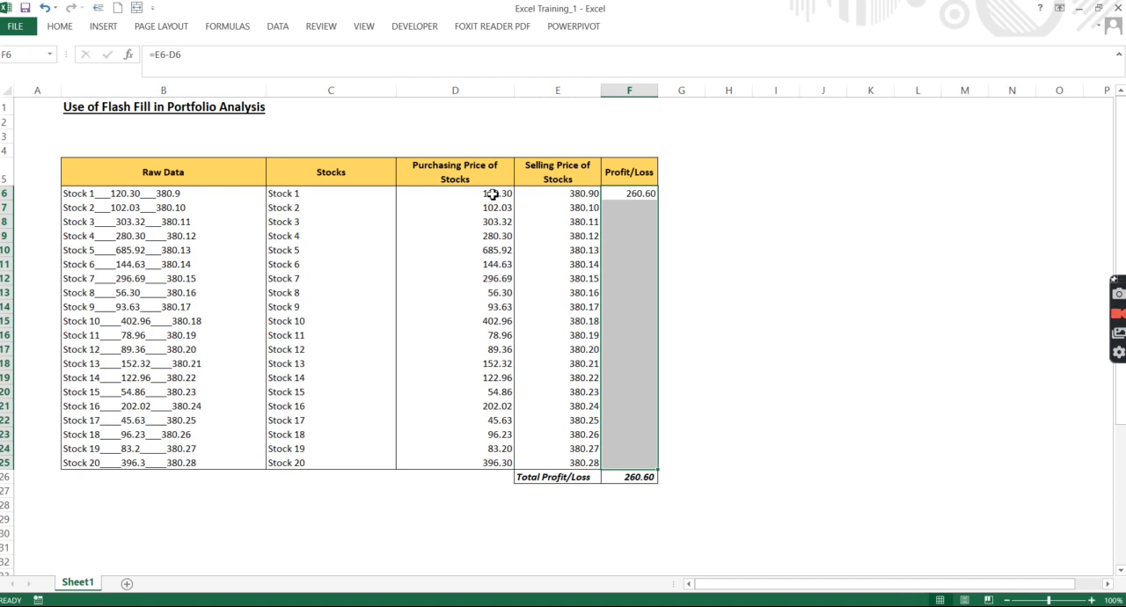
pyautogui.hotkey('ctrl', 'd')
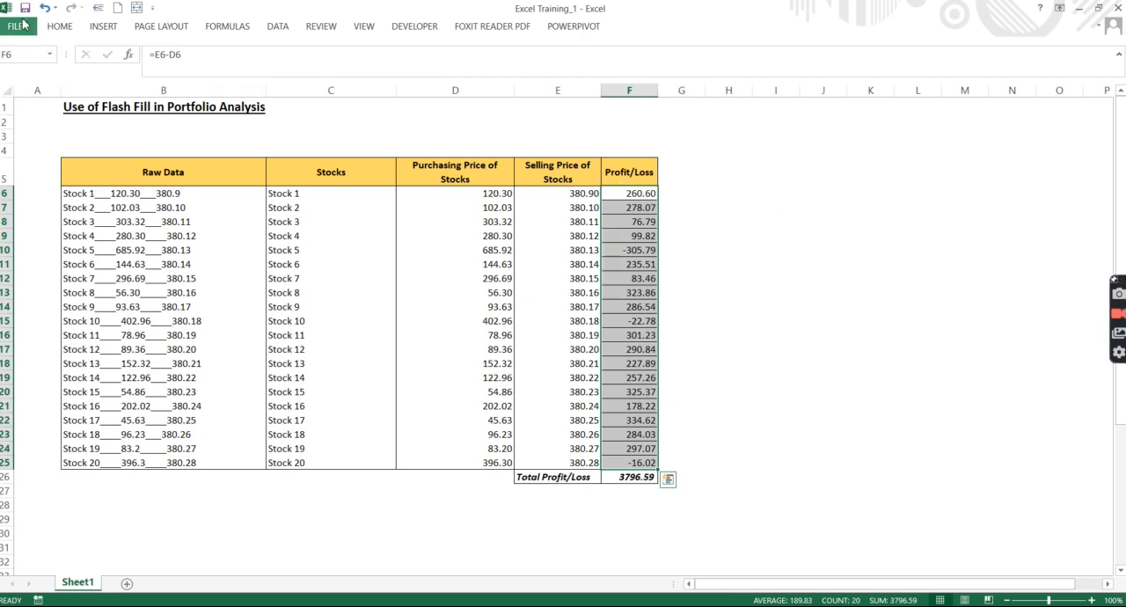
# Step: Clear the cell borders from the profit/loss values in F6:F25 and apply outside borders only
pyautogui.click(60, 26)
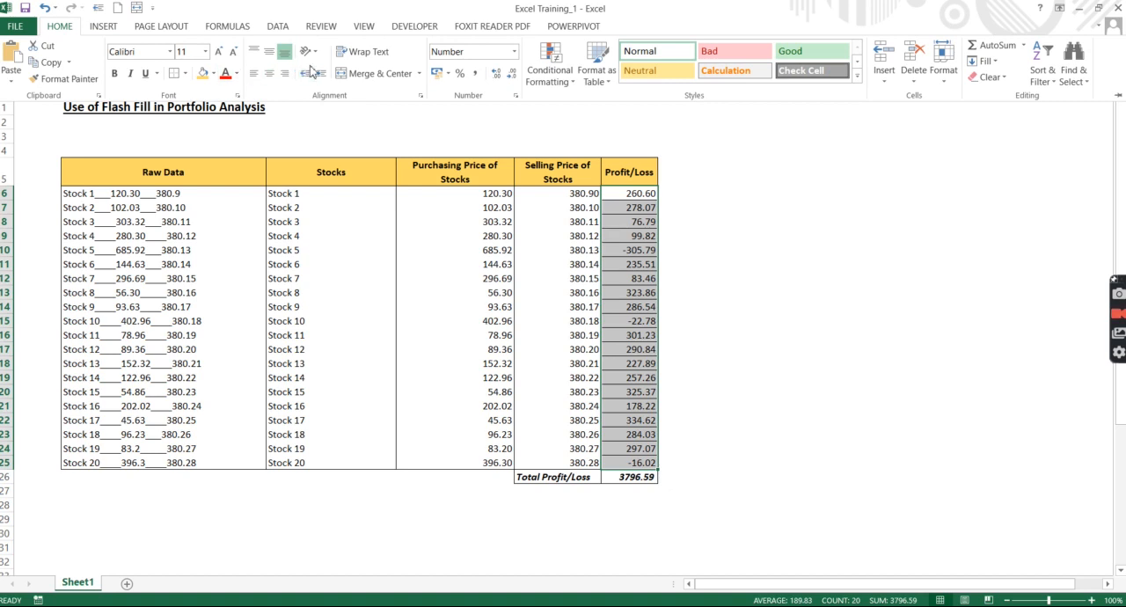
pyautogui.click(185, 74)
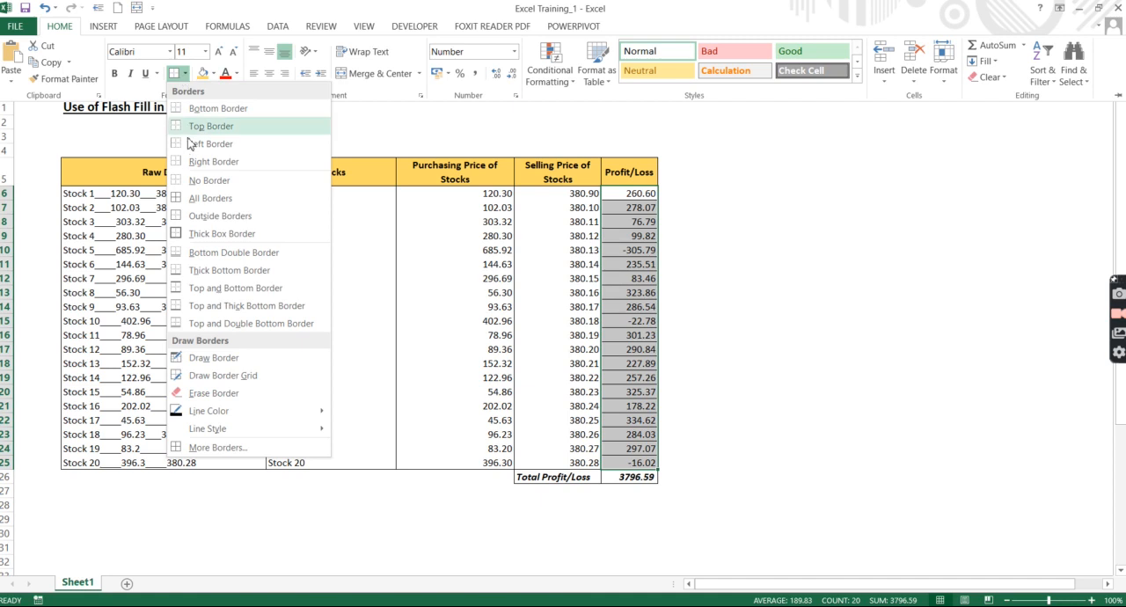
pyautogui.click(187, 185)
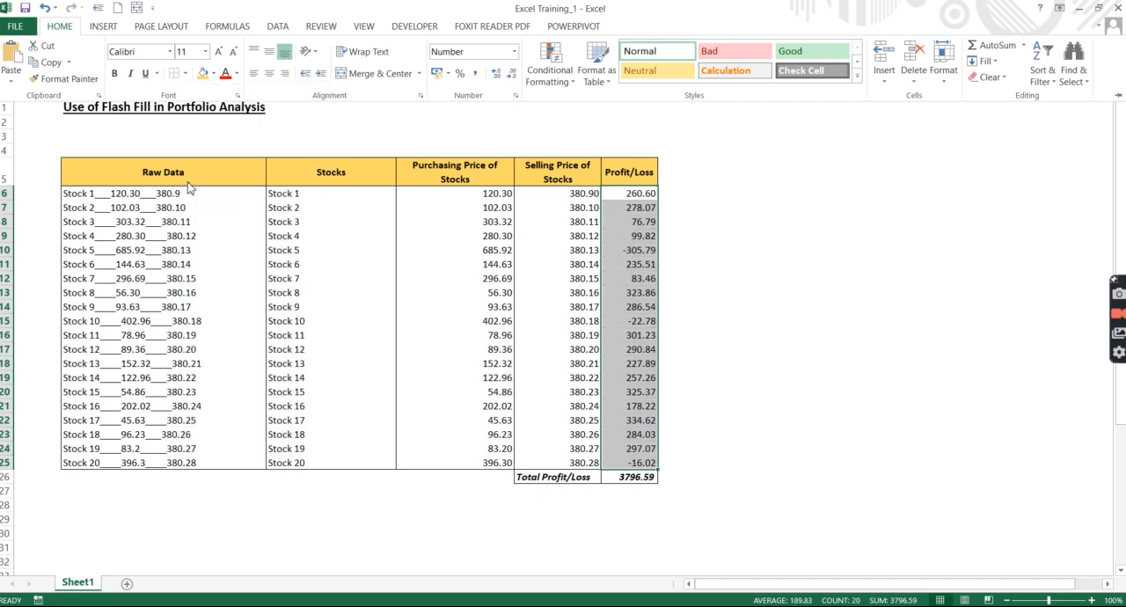
pyautogui.click(186, 75)
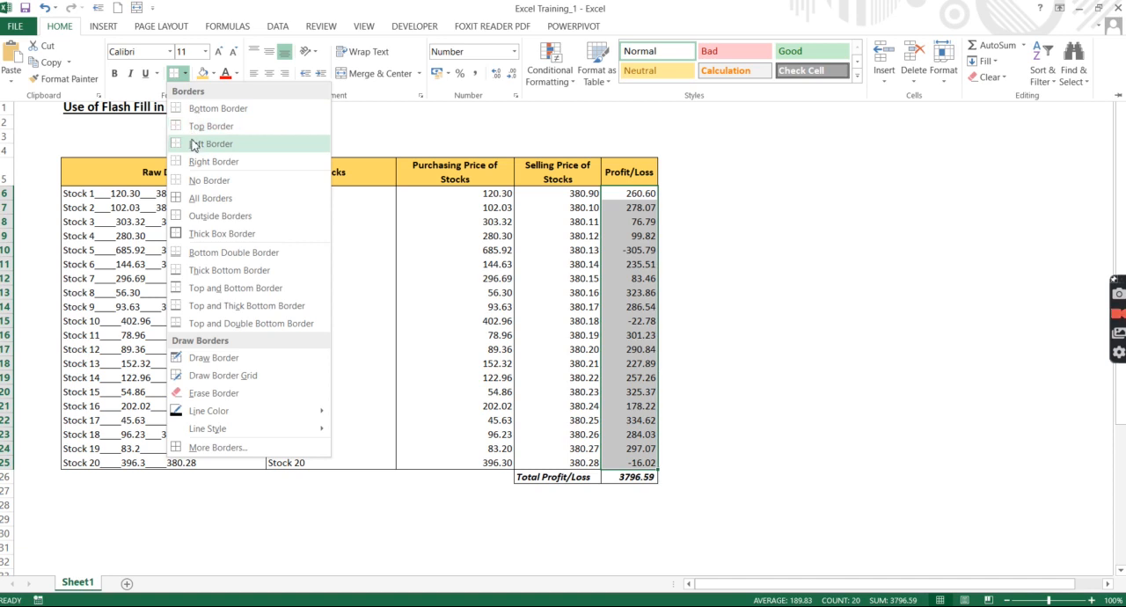
pyautogui.click(195, 217)
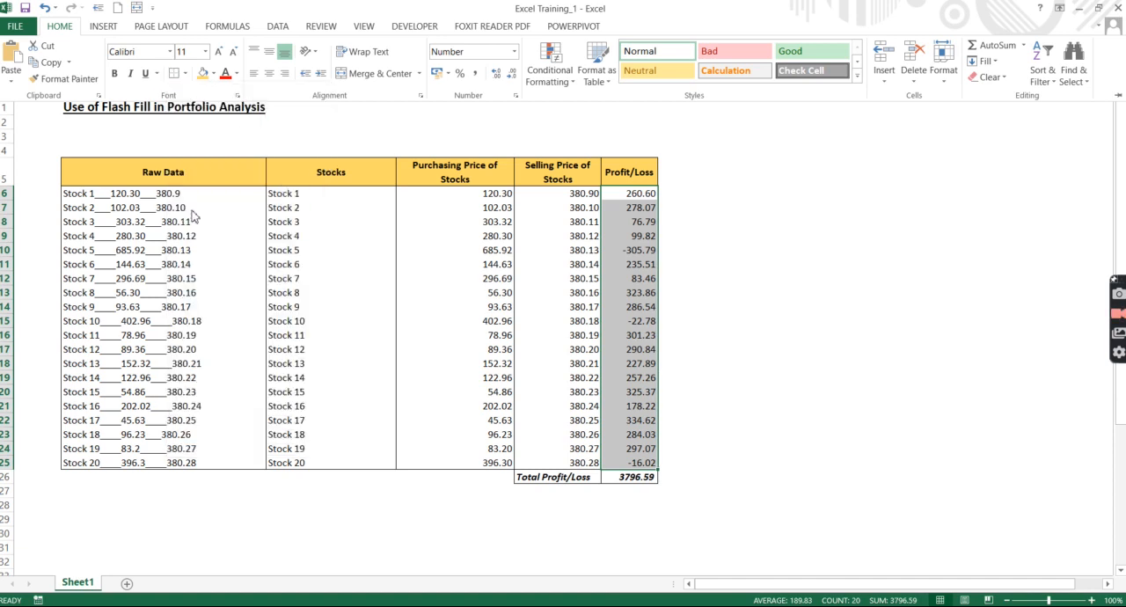
pyautogui.hotkey('ctrl', 'F1')
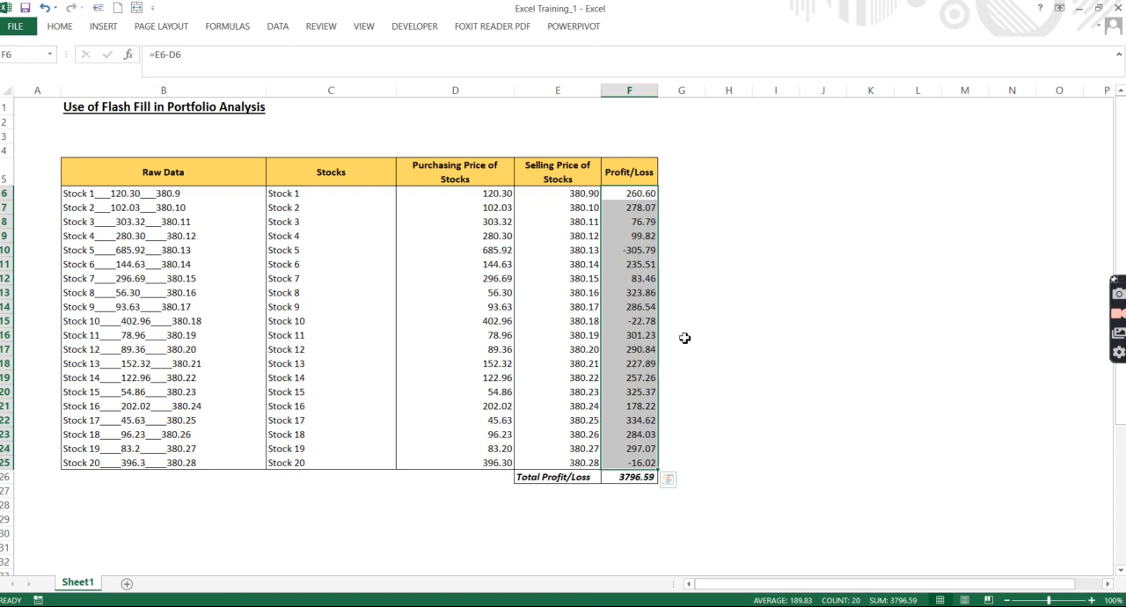
pyautogui.click(683, 337)
pyautogui.click(702, 278)
pyautogui.click(706, 264)
pyautogui.click(716, 220)
pyautogui.click(694, 221)
pyautogui.press('Down')
pyautogui.press('Down')
pyautogui.press('Down')
pyautogui.press('Down')
pyautogui.press('Down')
pyautogui.press('Down')
pyautogui.press('Down')
pyautogui.press('Down')
pyautogui.press('Down')
pyautogui.press('Down')
pyautogui.press('Down')
pyautogui.press('Down')
pyautogui.press('Down')
pyautogui.press('Down')
pyautogui.press('Down')
pyautogui.press('Down')
pyautogui.press('Down')
pyautogui.press('Down')
pyautogui.press('Down')
pyautogui.press('Down')
pyautogui.press('Left')
pyautogui.press('Left')
pyautogui.press('Left')
pyautogui.press('Left')
pyautogui.press('Left')
pyautogui.press('Up')
pyautogui.press('Up')
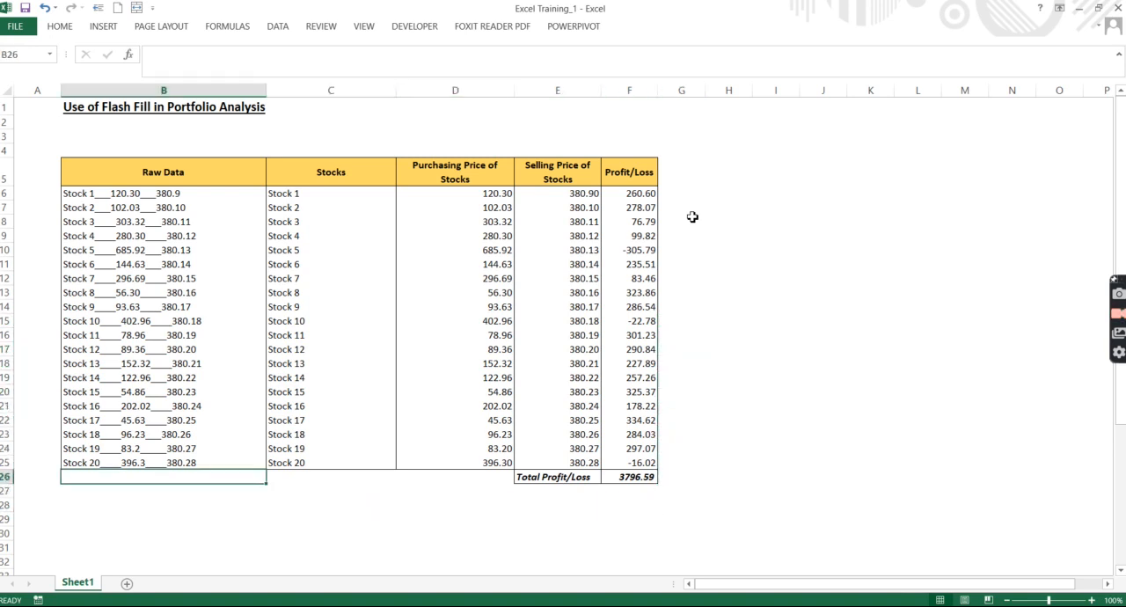